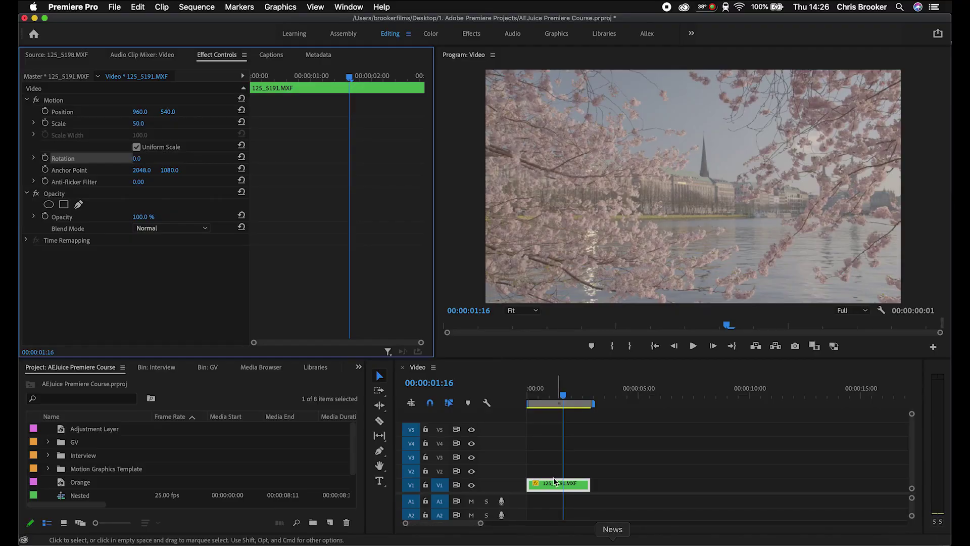
Add an ellipse opacity mask to the 125_5191.MXF clip on V1.
click(549, 478)
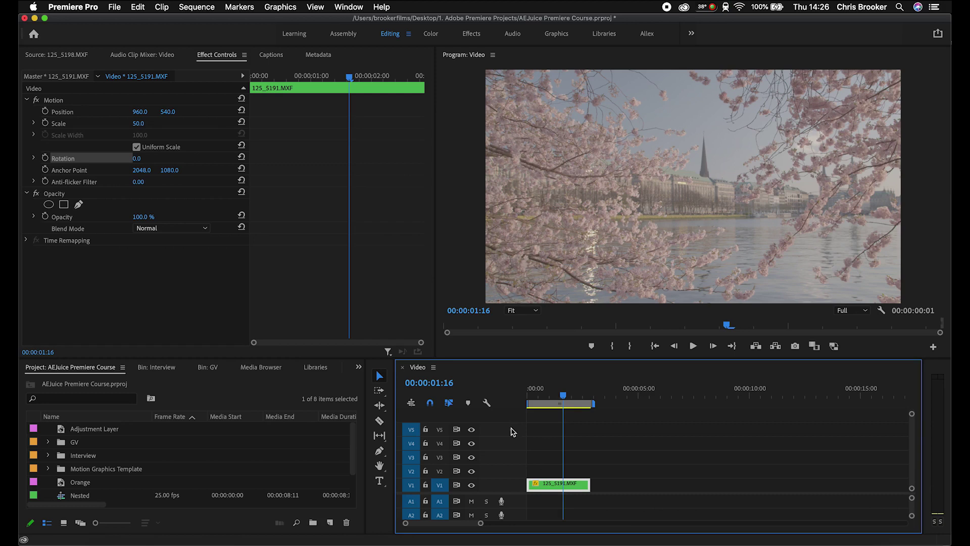
click(226, 60)
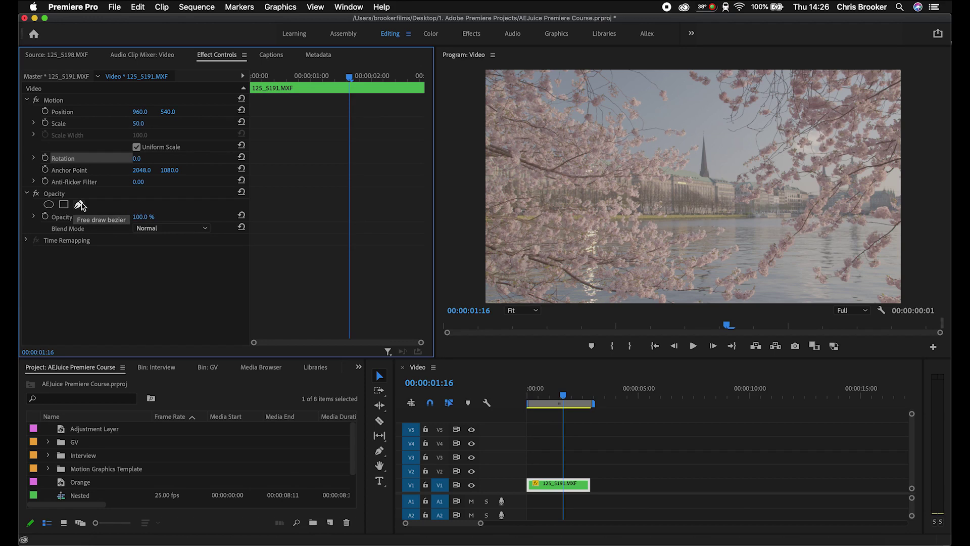
click(562, 486)
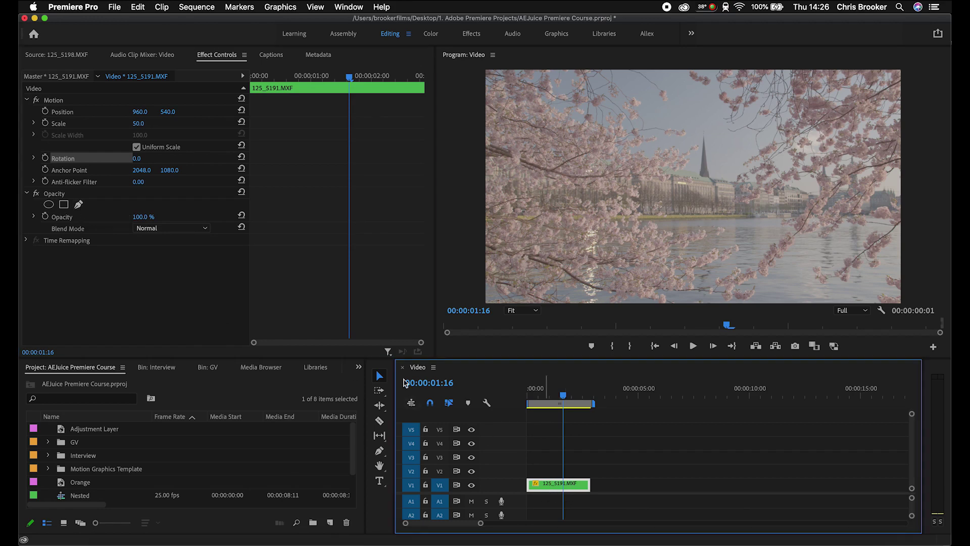
click(49, 205)
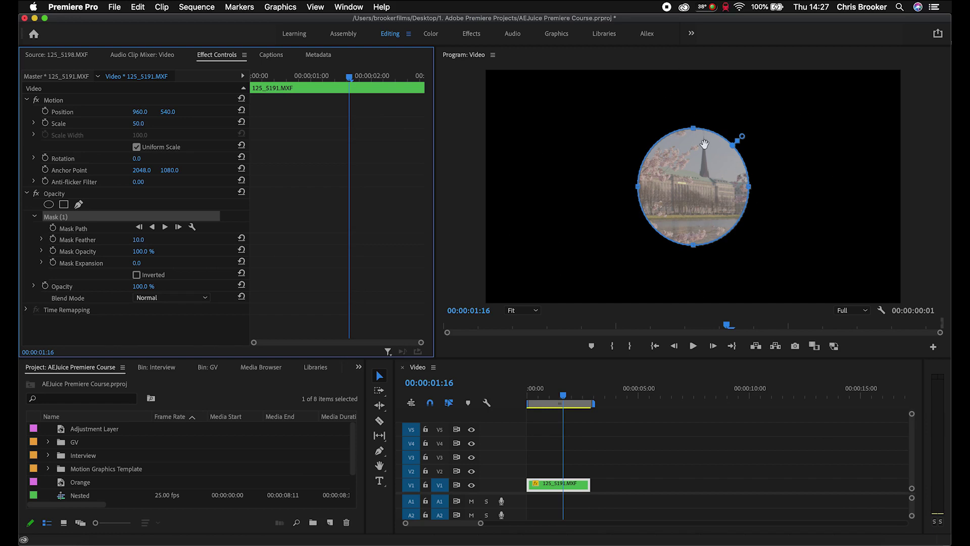
Stretch the ellipse mask's four points outward so it becomes a wide oval reaching close to the frame edges.
click(697, 120)
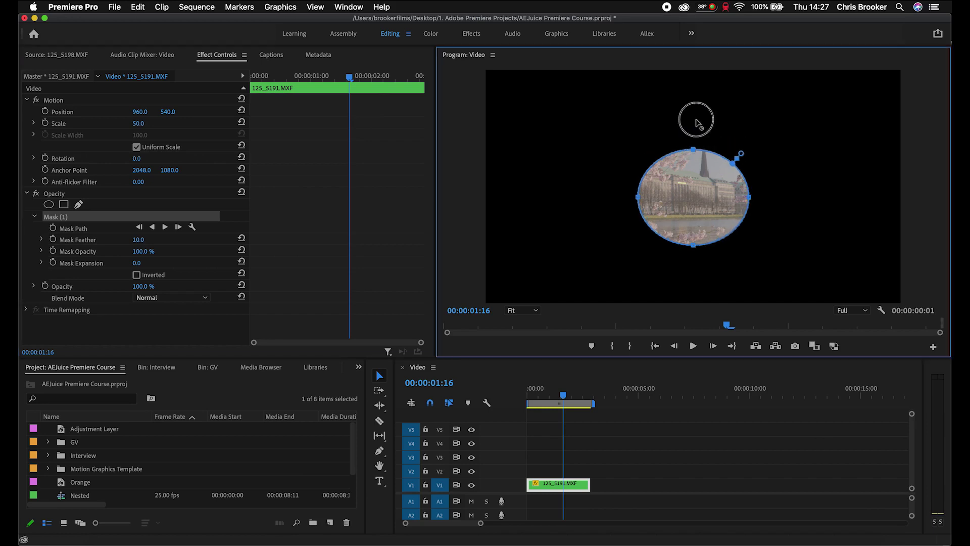
drag(696, 120, 695, 119)
drag(635, 180, 511, 182)
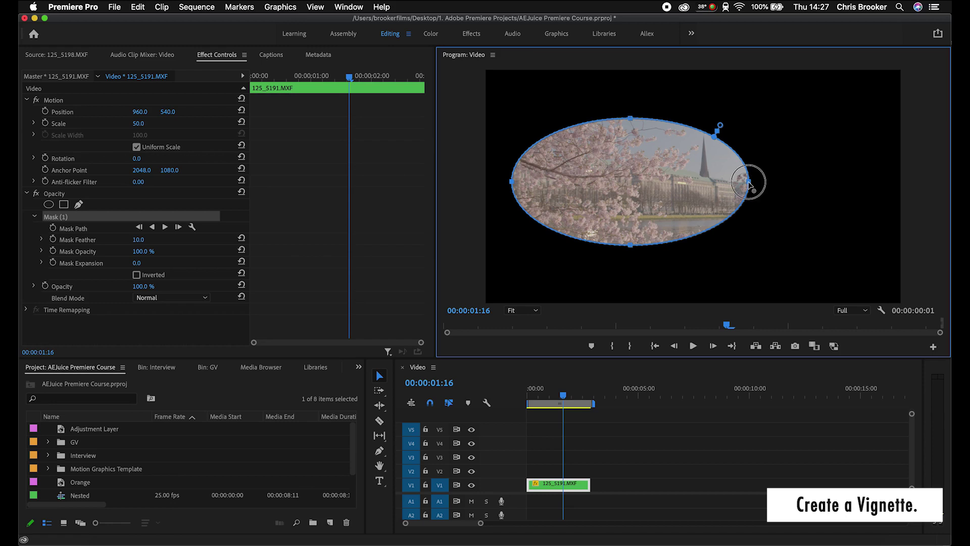
drag(749, 184, 881, 182)
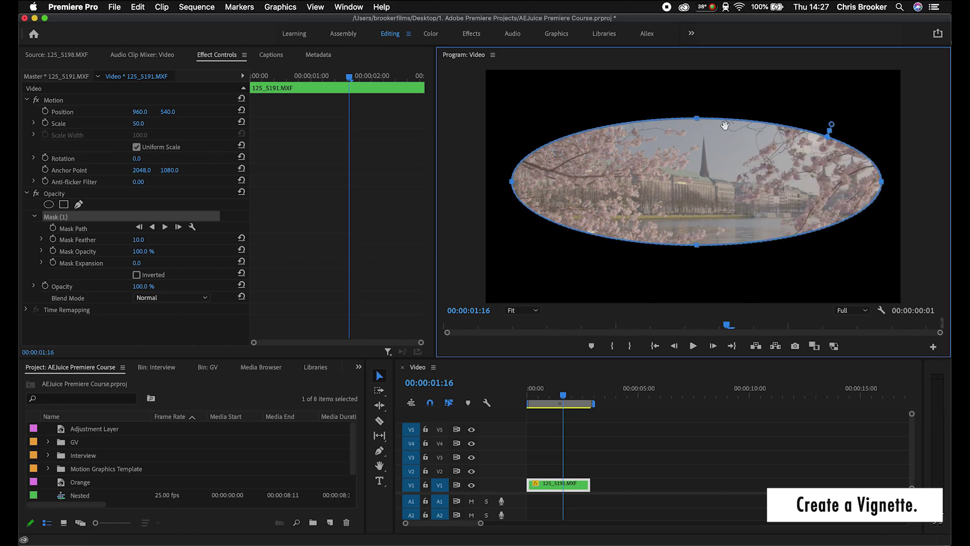
drag(696, 118, 696, 86)
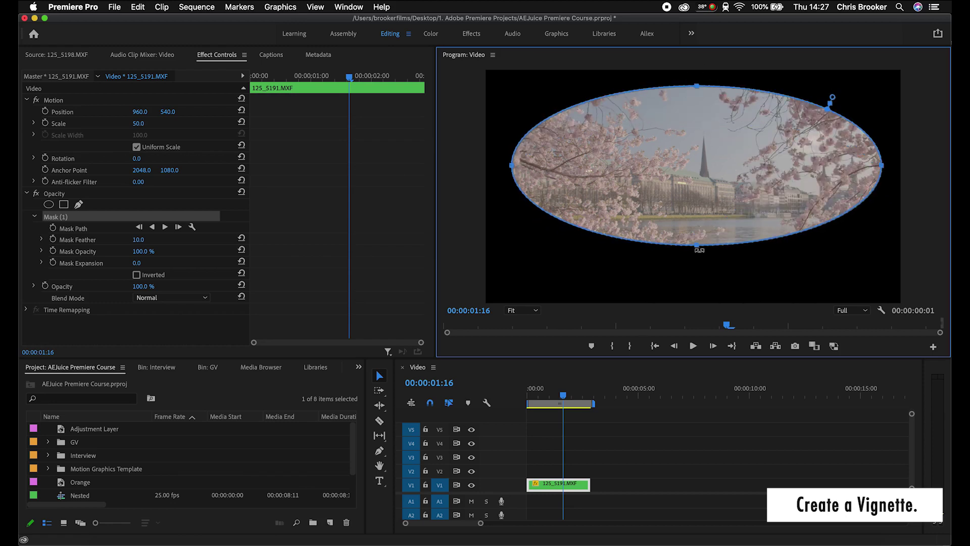
drag(699, 249, 696, 288)
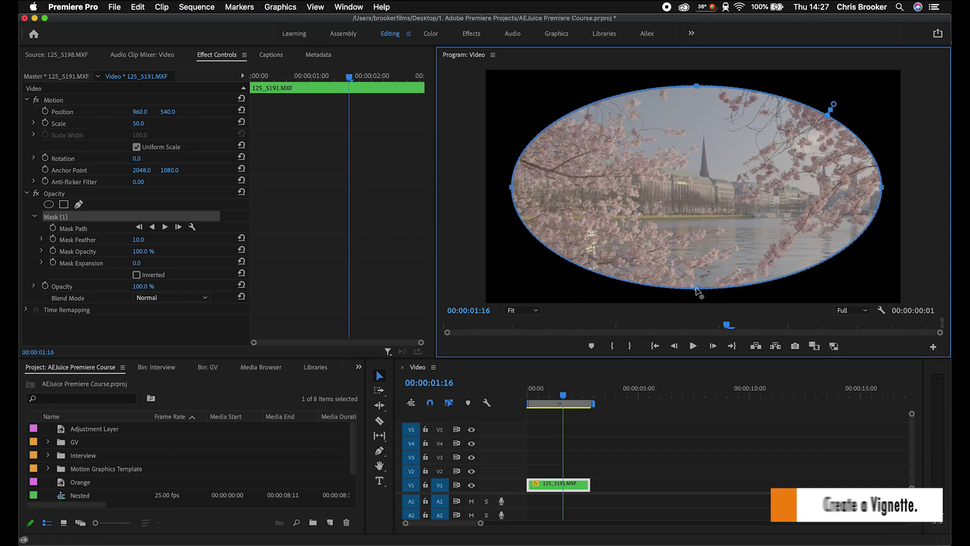
Try shifting the whole ellipse mask toward the upper right of the image, and undo the move.
click(78, 228)
drag(678, 154, 735, 143)
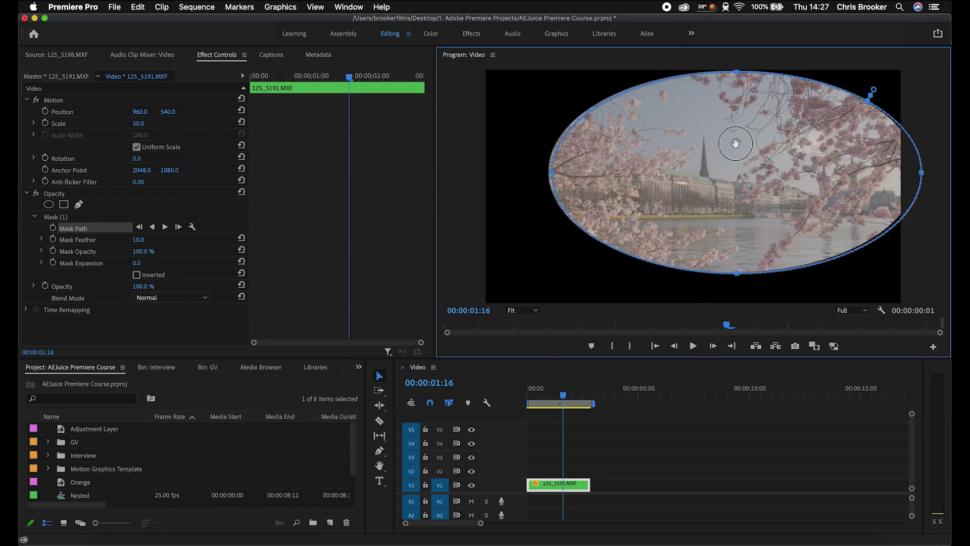
key(super+z)
key(super+z)
key(super+z)
key(super+z)
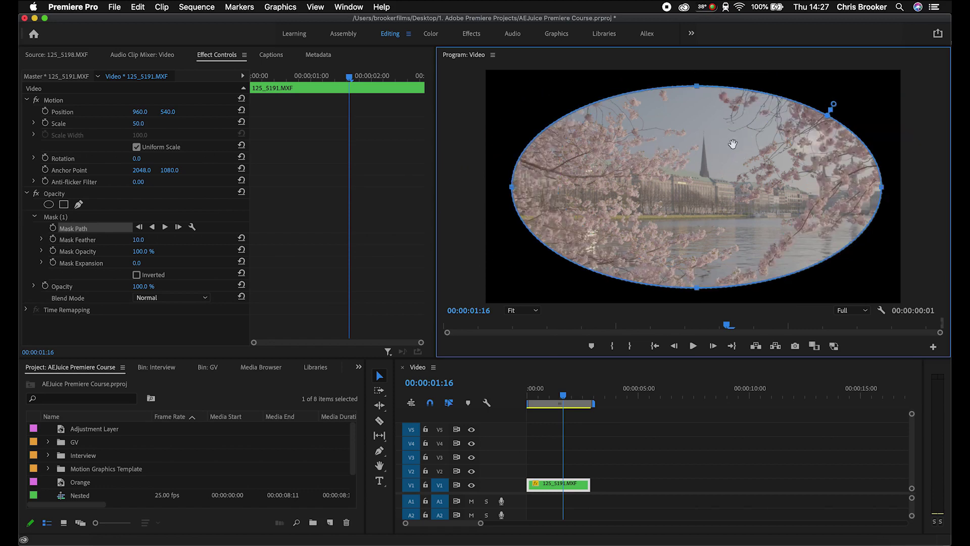
Animate the mask path with a keyframe at 00:00:00:00 and the mask shifted left at 00:00:00:24.
drag(327, 75, 203, 83)
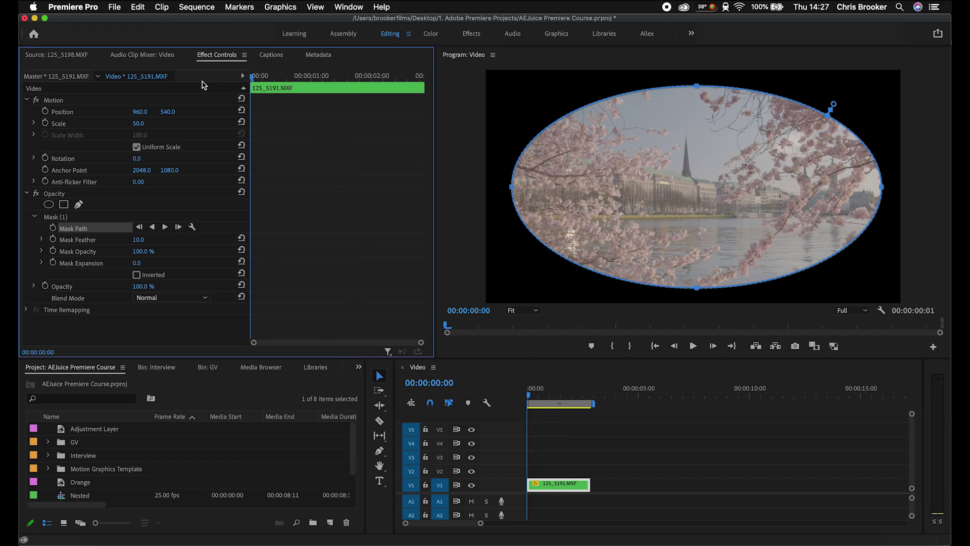
click(53, 227)
drag(282, 81, 307, 80)
click(71, 228)
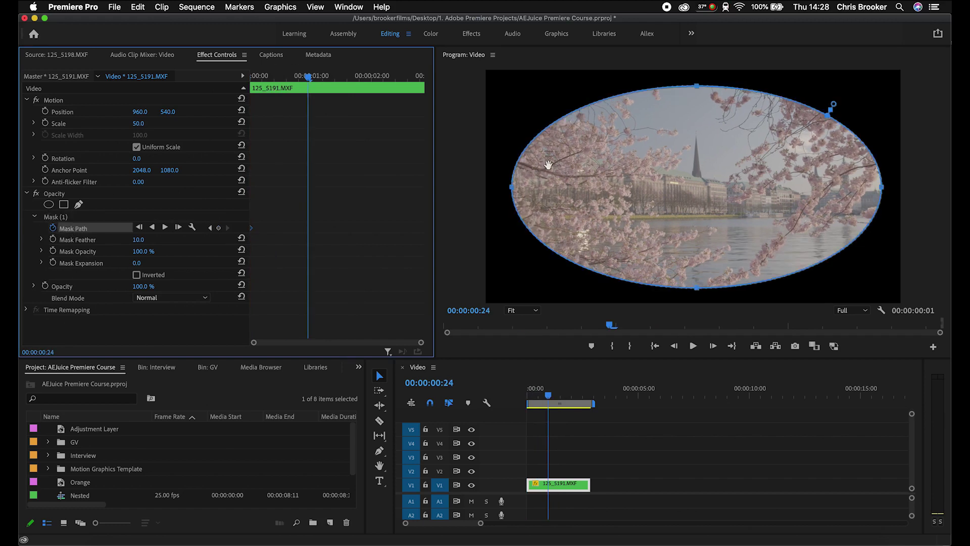
drag(643, 141, 591, 136)
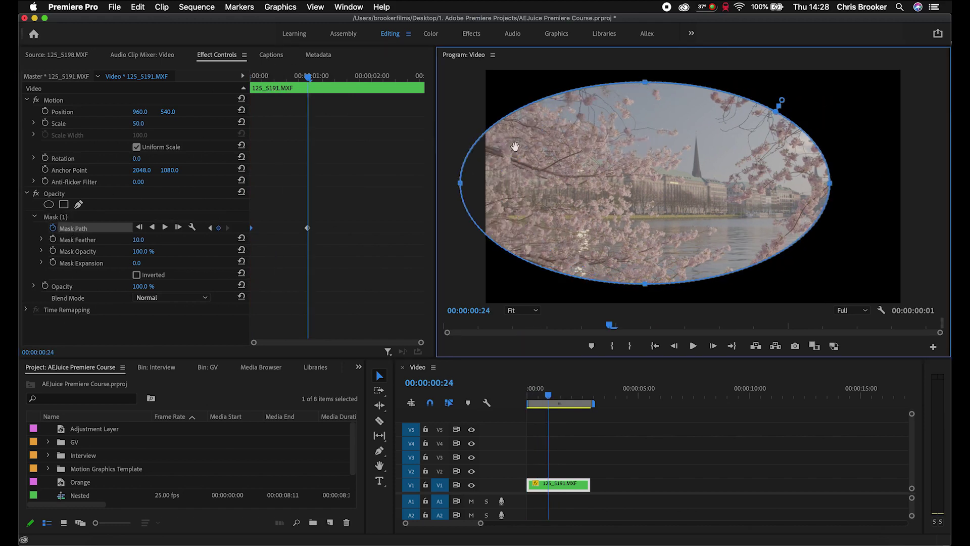
Play back the animated mask from near the start of the clip twice.
drag(307, 76, 259, 77)
key(space)
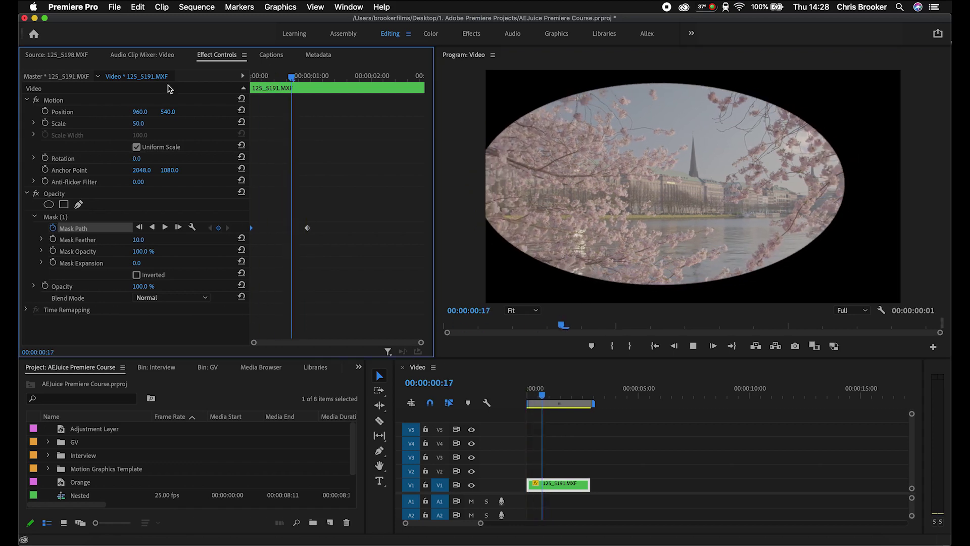
key(space)
click(259, 76)
key(space)
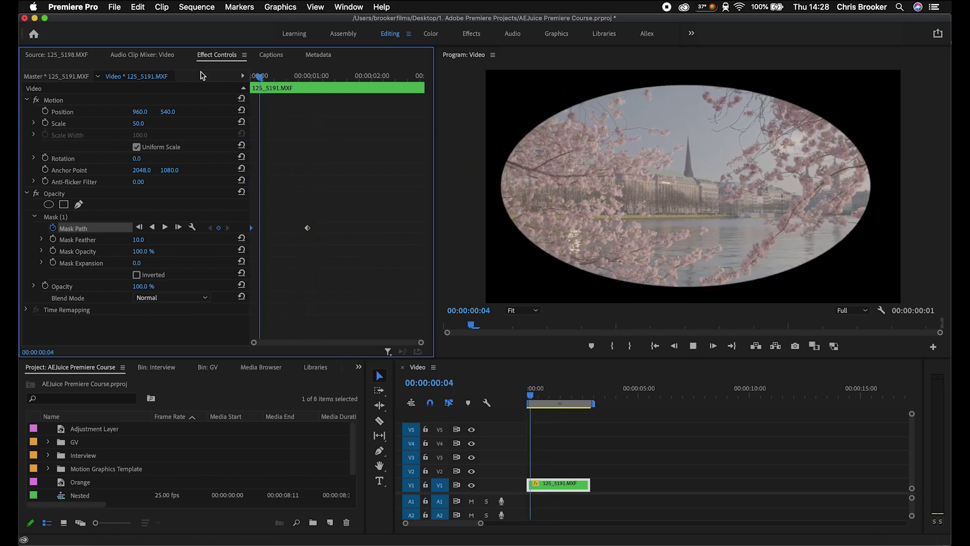
key(space)
Return to 00:00:00:00 and turn off mask path animation, deleting its keyframes.
drag(298, 75, 240, 75)
click(52, 228)
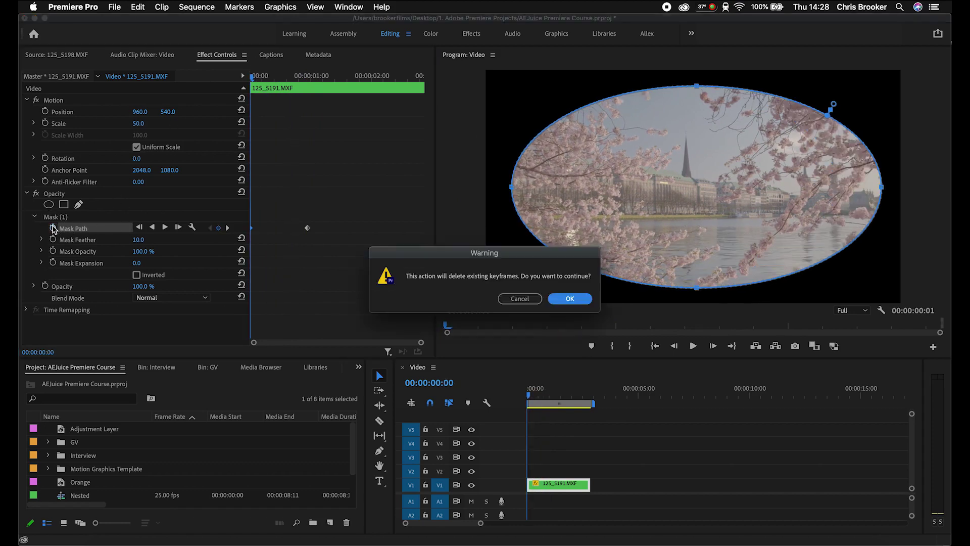
click(558, 297)
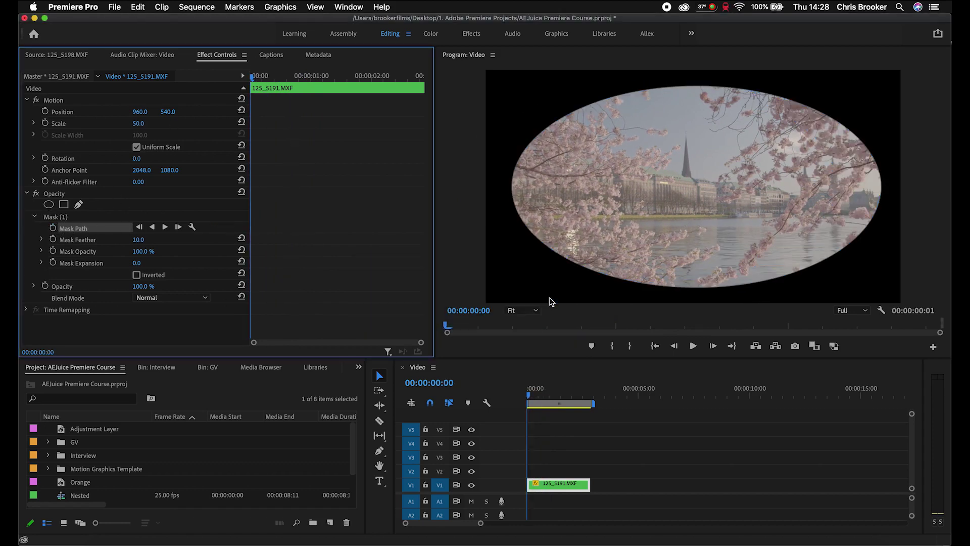
Try mask feather values of 269 and about 477, and set the feather to 0.
click(81, 241)
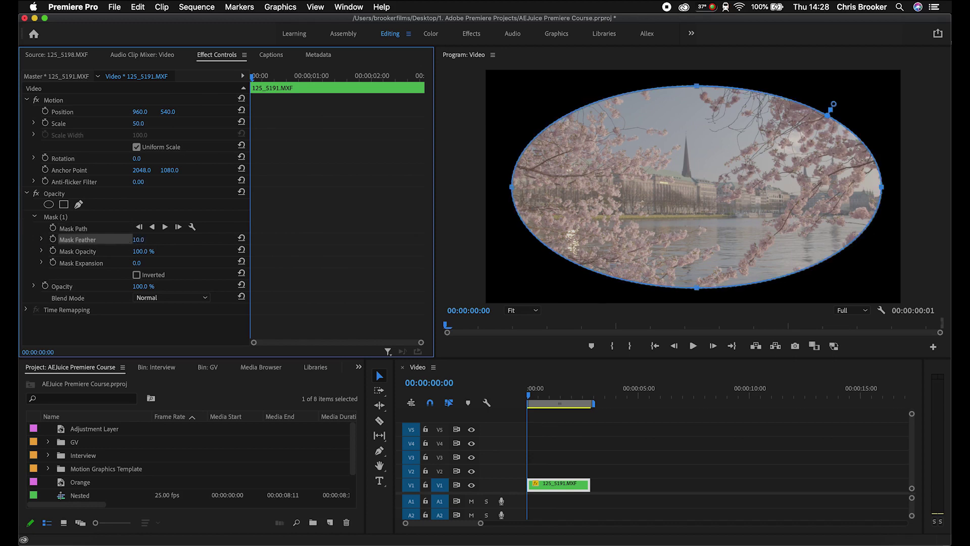
drag(138, 240, 202, 239)
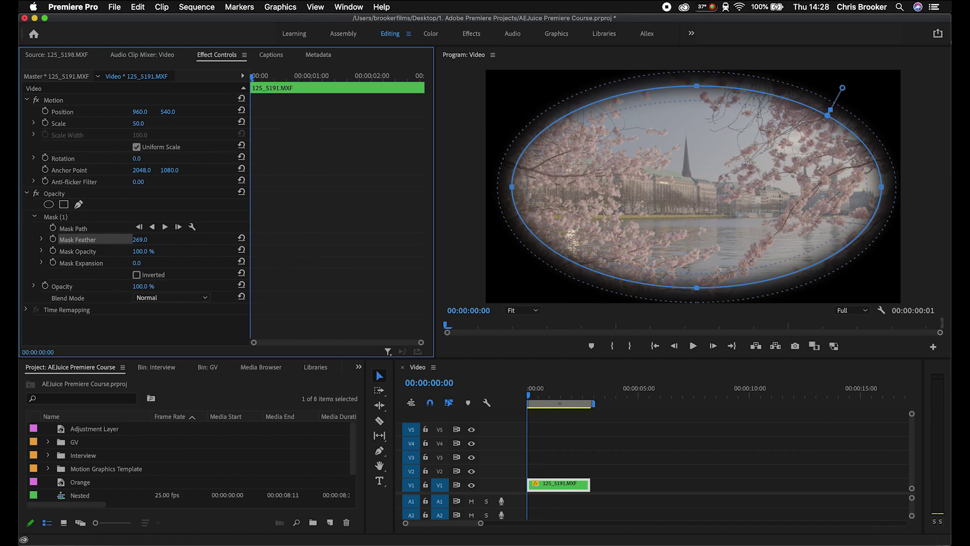
drag(139, 240, 148, 240)
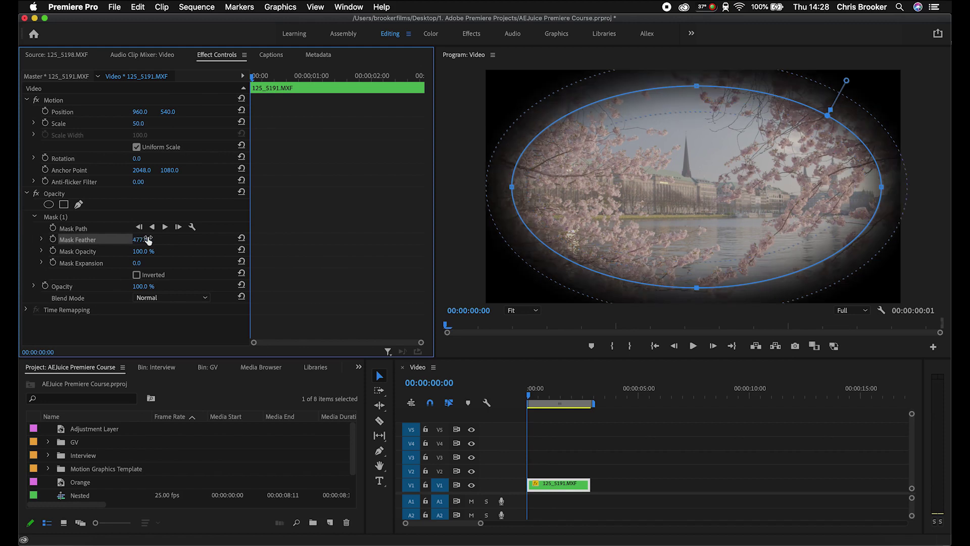
click(139, 239)
text(0)
key(Return)
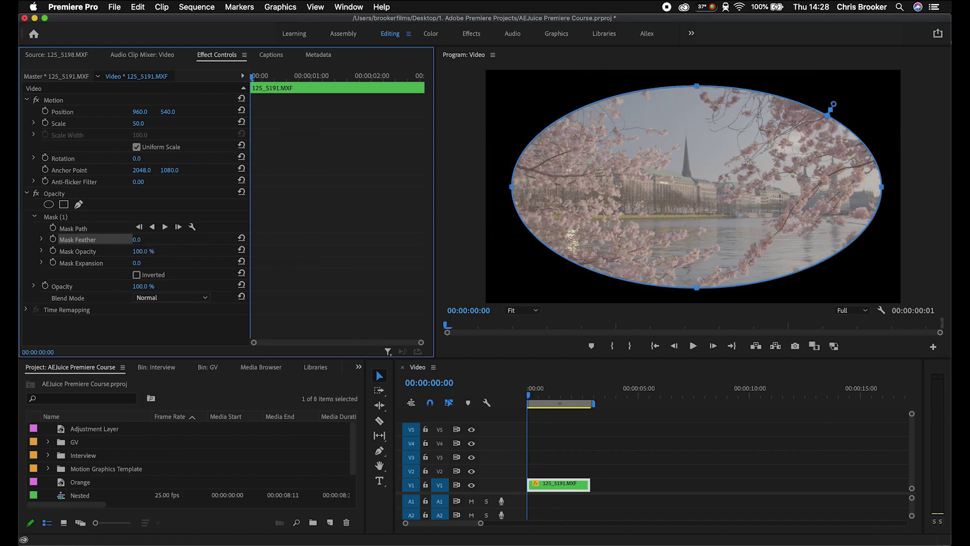
Reselect the clip and set its mask feather to 95 and mask expansion to 283, keeping mask opacity at 100%.
click(627, 461)
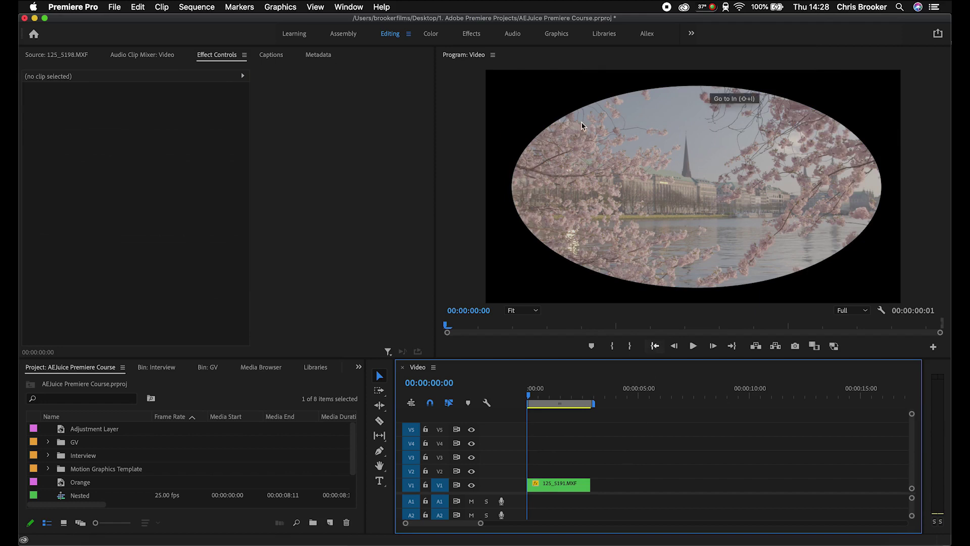
click(559, 484)
mouse_move(138, 239)
mouse_down()
mouse_move(161, 239)
mouse_move(148, 240)
mouse_up()
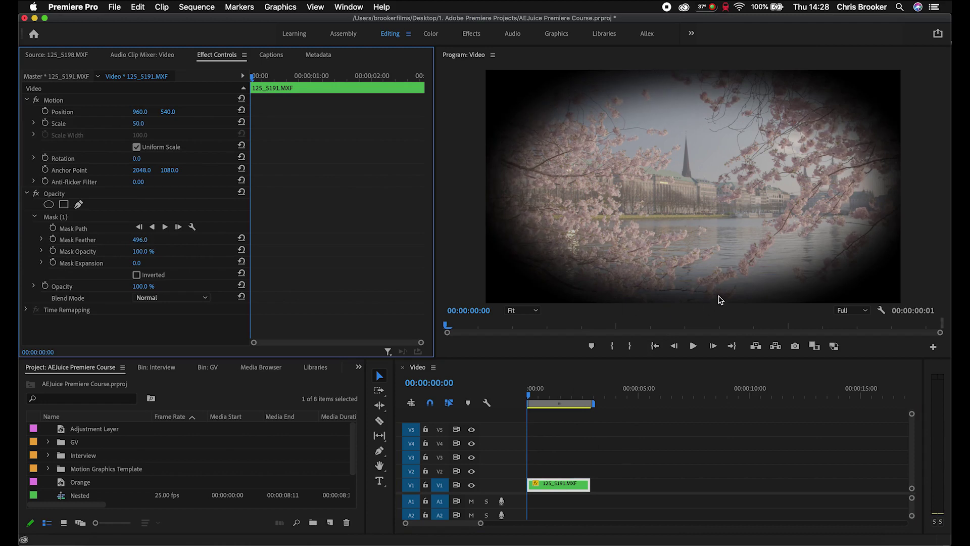
drag(140, 240, 182, 240)
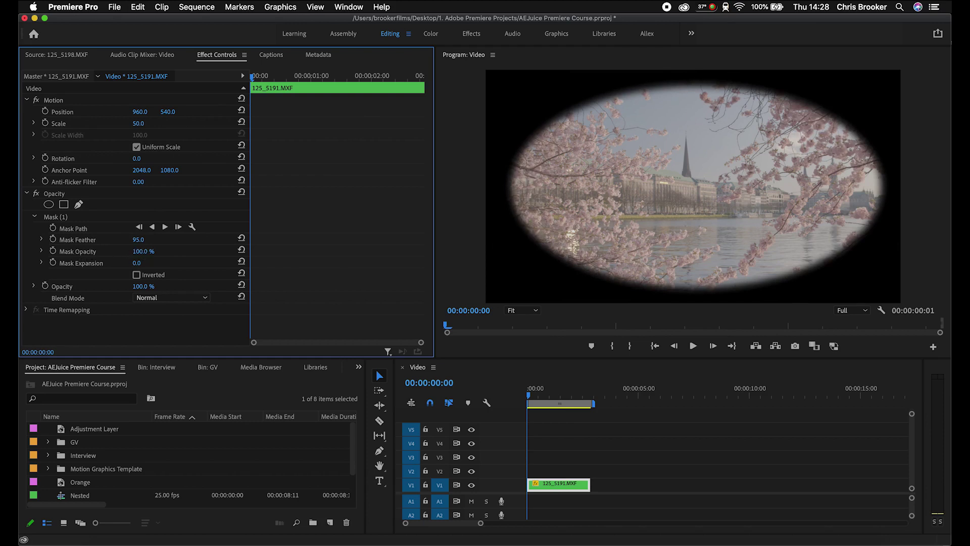
mouse_move(144, 251)
mouse_down()
mouse_move(94, 251)
mouse_move(148, 251)
mouse_up()
mouse_move(137, 262)
mouse_down()
mouse_move(404, 263)
mouse_move(31, 263)
mouse_move(262, 262)
mouse_move(147, 263)
mouse_up()
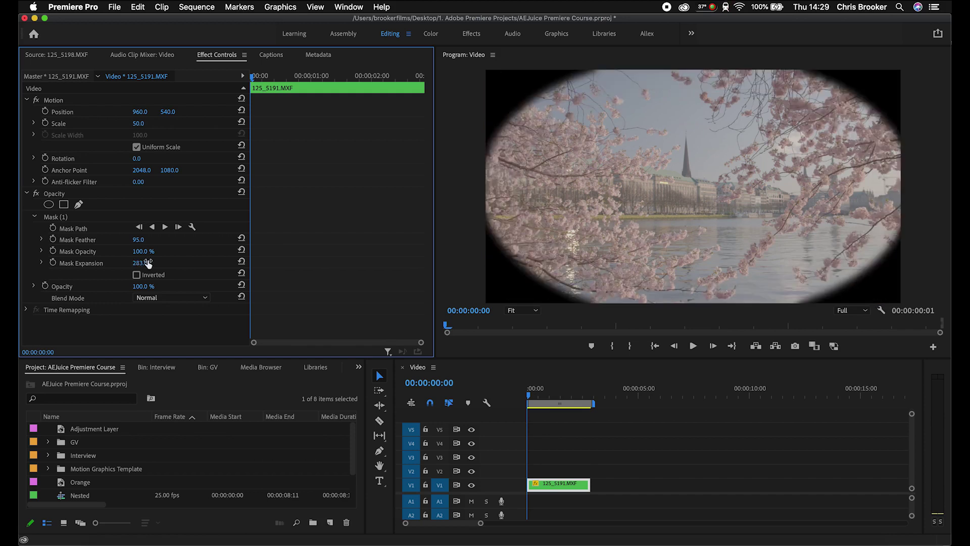
Delete the ellipse mask from the clip's Opacity effect.
click(59, 217)
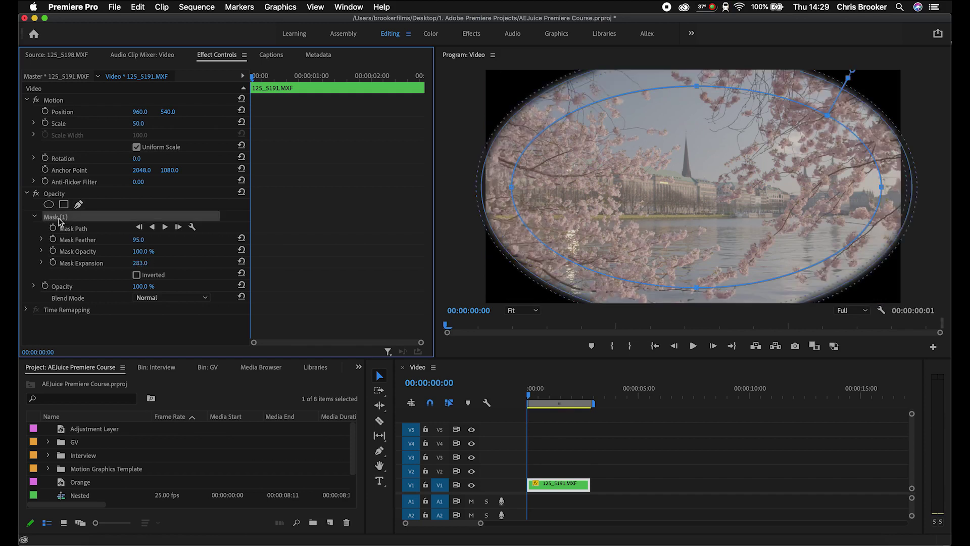
key(Delete)
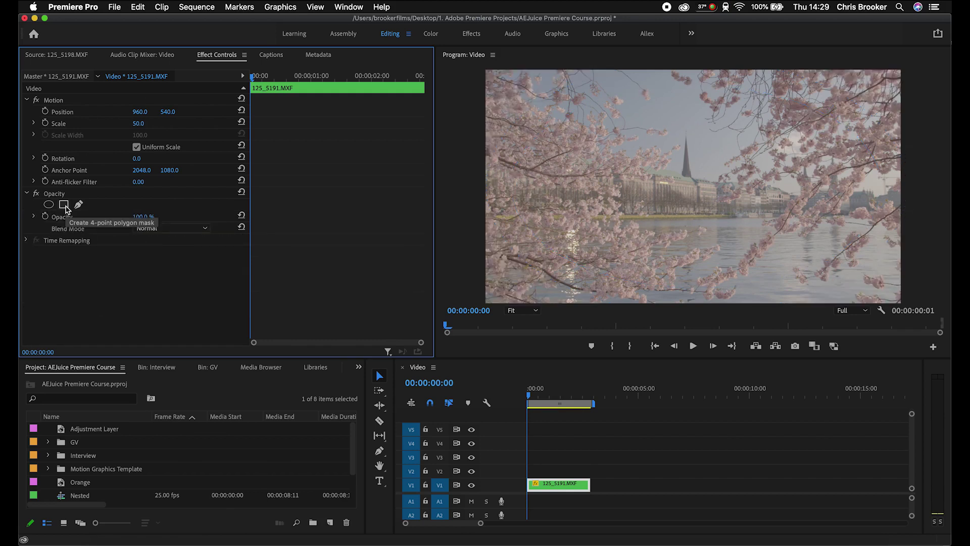
Try a 4-point polygon mask and a free draw bezier mask on the clip's opacity, deleting each one.
click(64, 205)
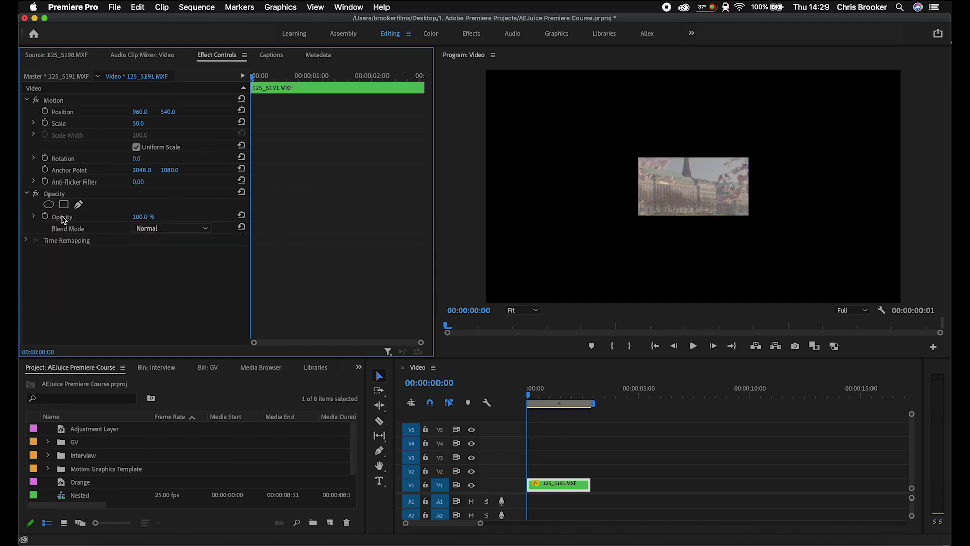
key(Delete)
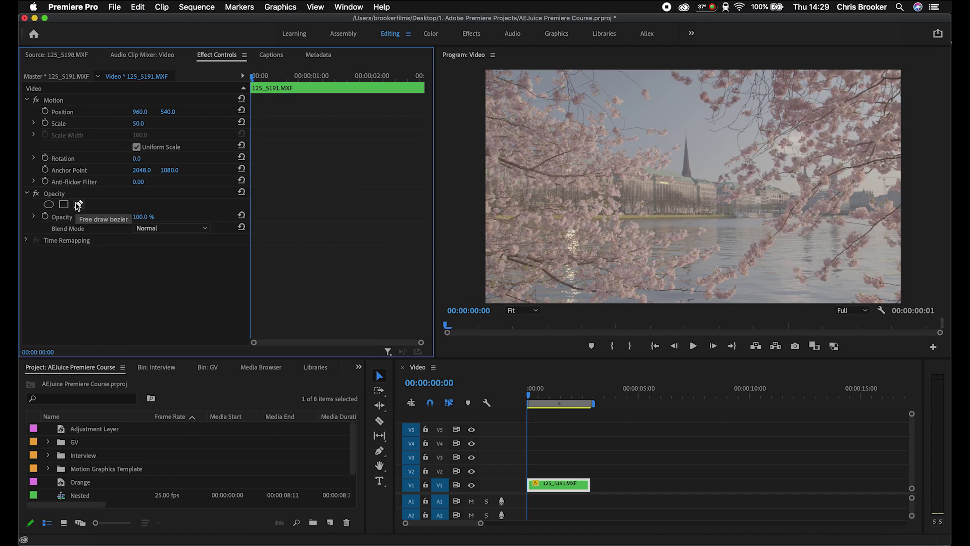
click(78, 205)
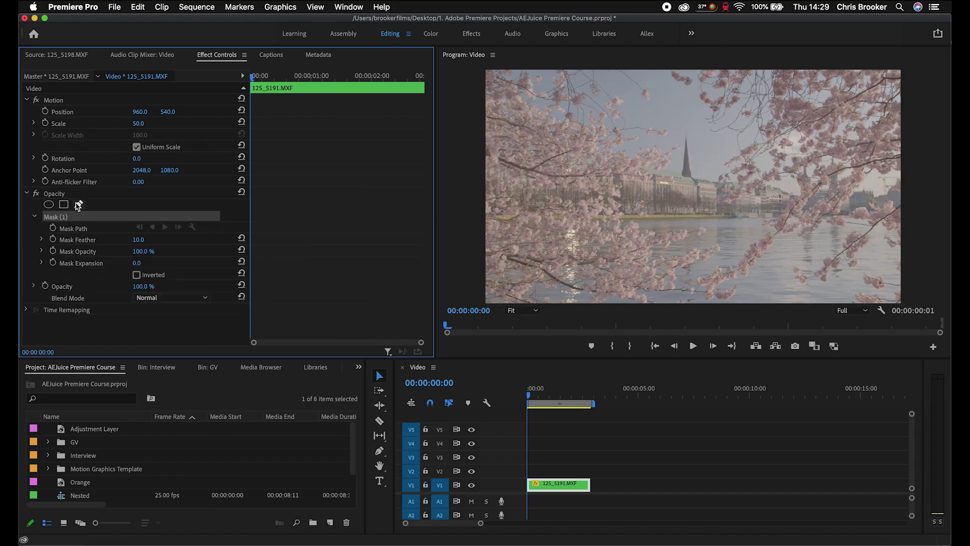
click(528, 194)
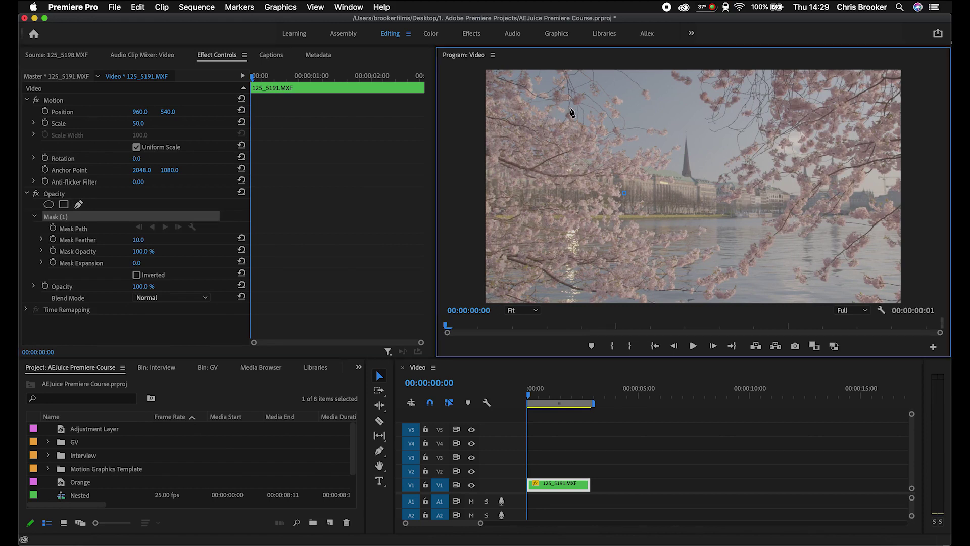
key(Delete)
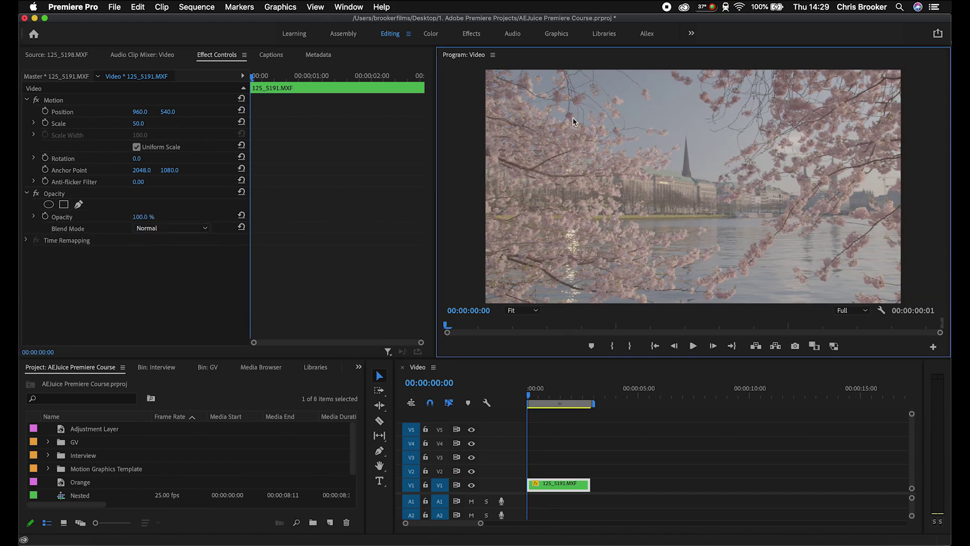
Draw a closed five-point free draw bezier opacity mask around the left part of the clip, with its outer points beyond the frame.
click(78, 204)
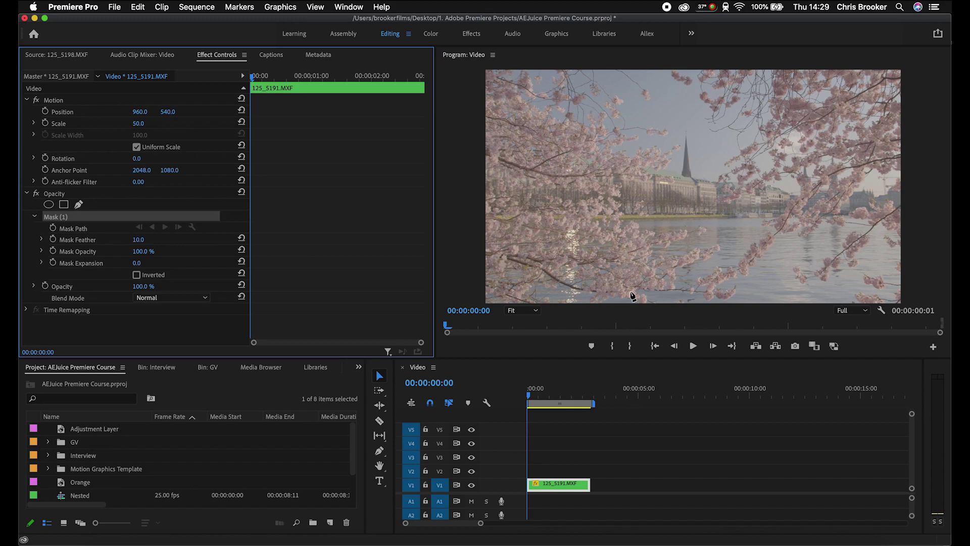
click(513, 310)
click(522, 359)
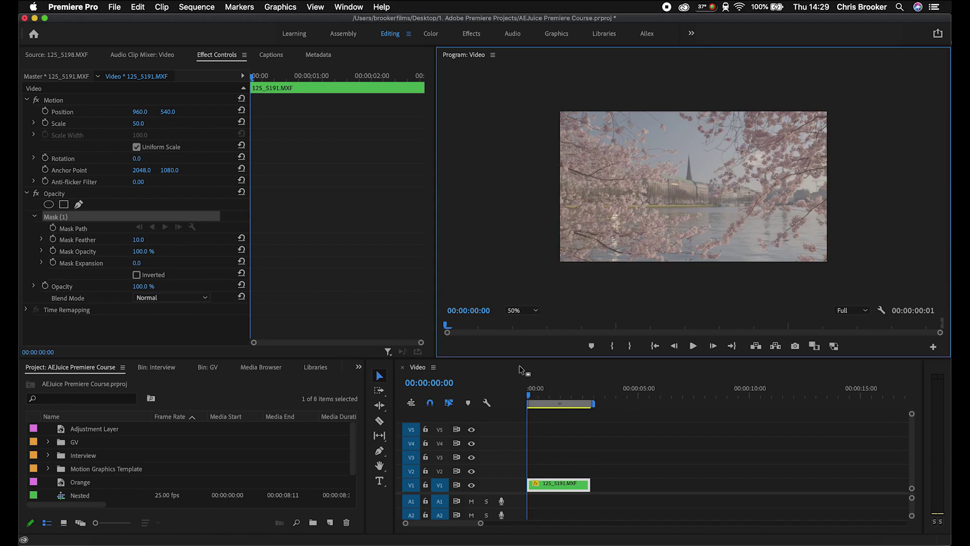
click(543, 103)
click(638, 98)
click(659, 174)
click(689, 262)
click(547, 275)
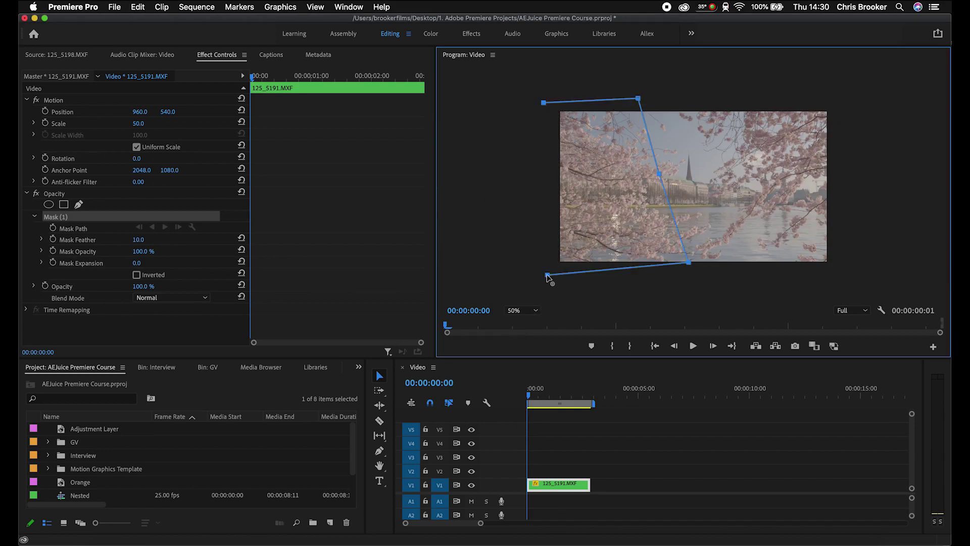
click(543, 103)
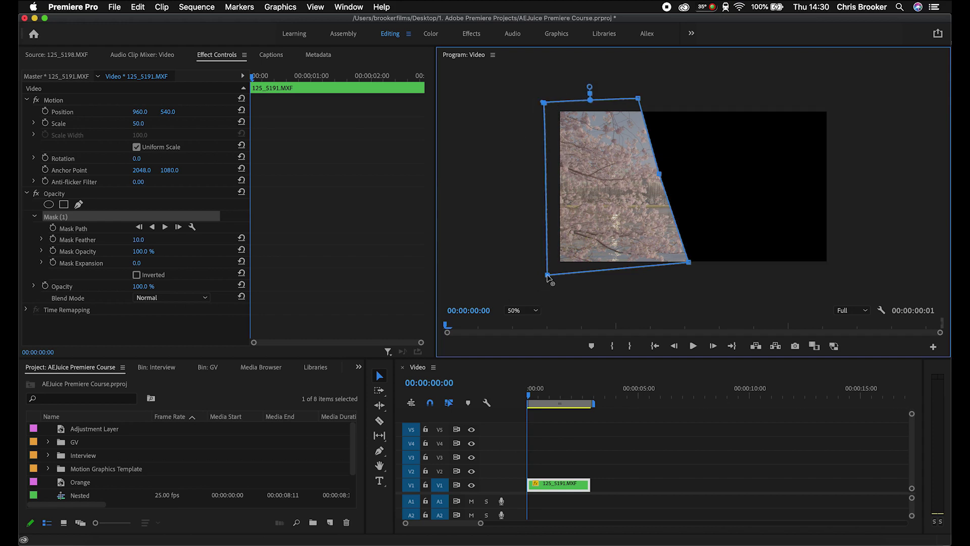
Curve the mask path at its lower-left point outward, and fit the preview to the Program monitor.
drag(547, 275, 521, 275)
click(513, 310)
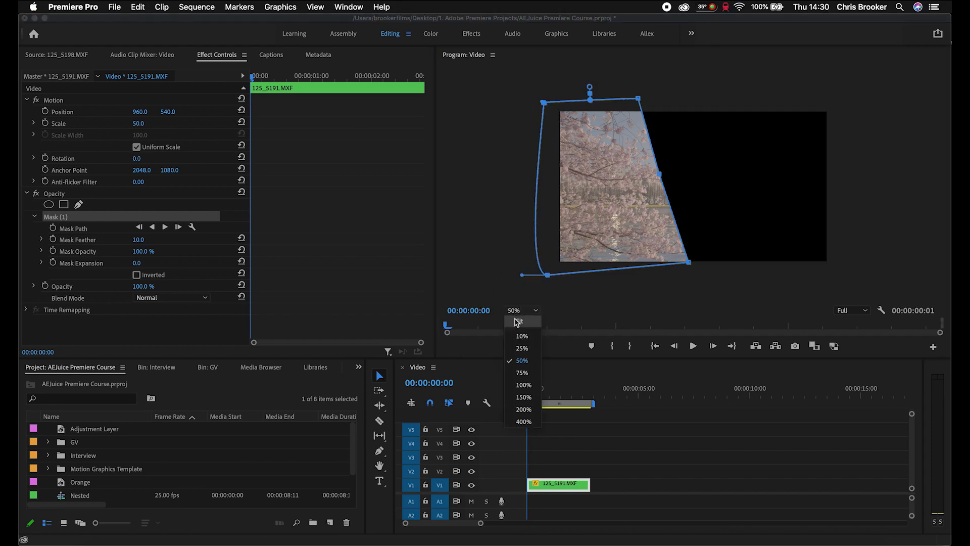
click(519, 321)
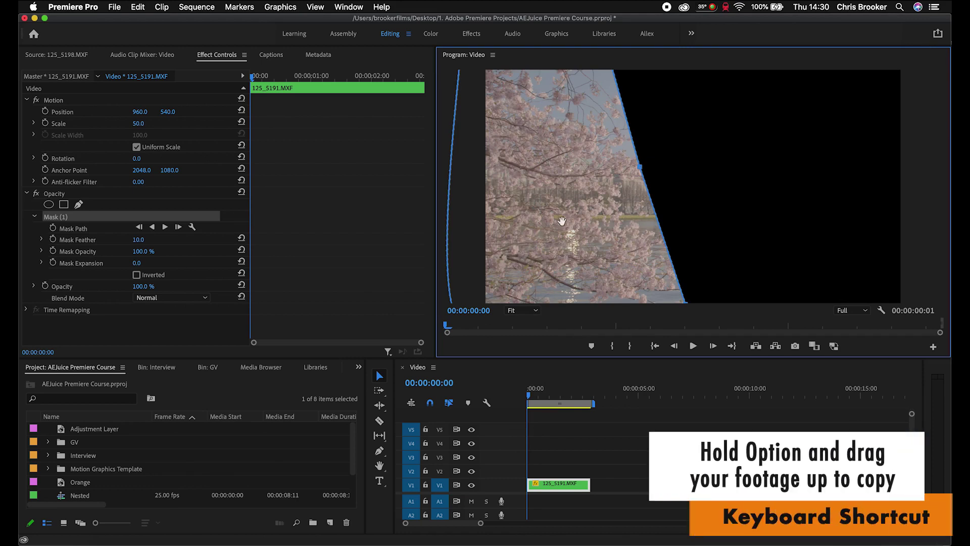
Duplicate the masked clip from V1 onto V2 and delete the mask from the V1 clip.
click(553, 486)
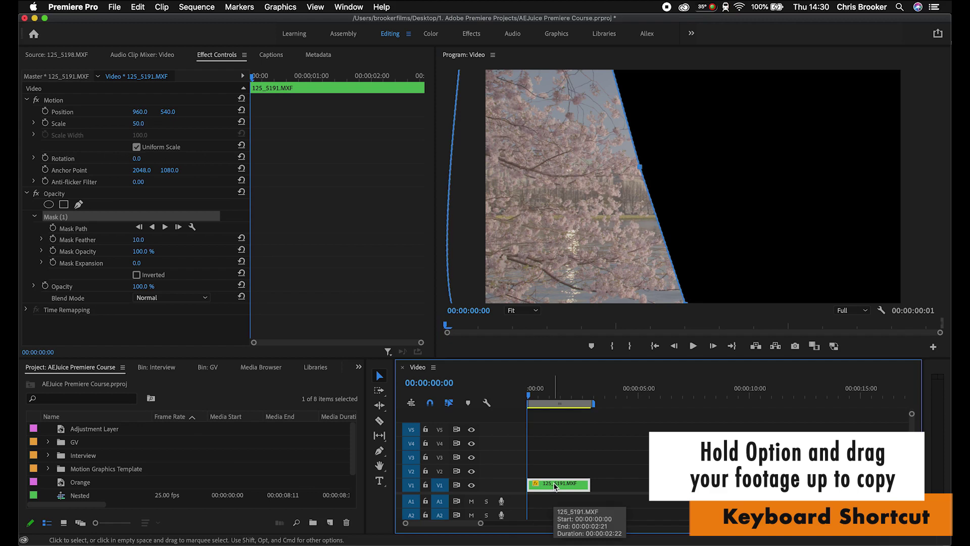
drag(554, 485, 555, 471)
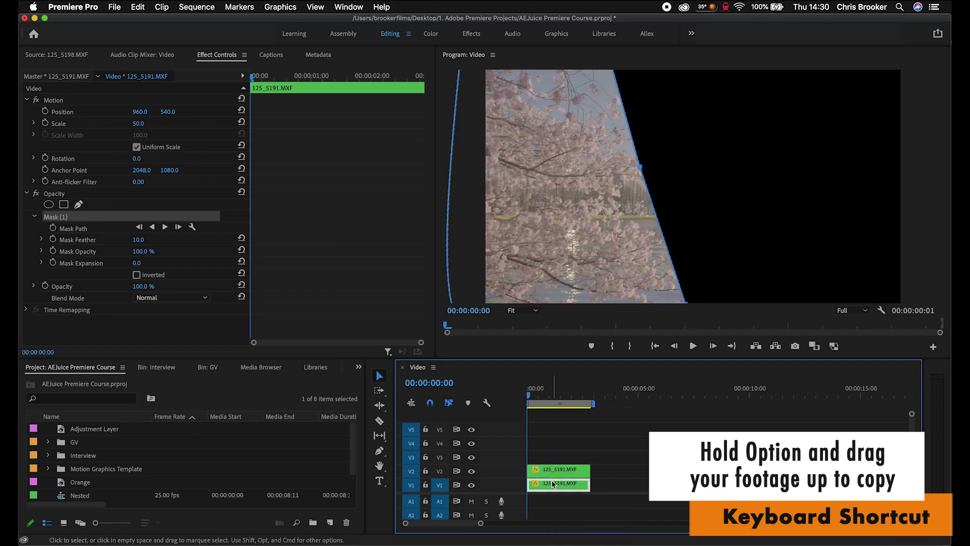
click(63, 217)
key(Delete)
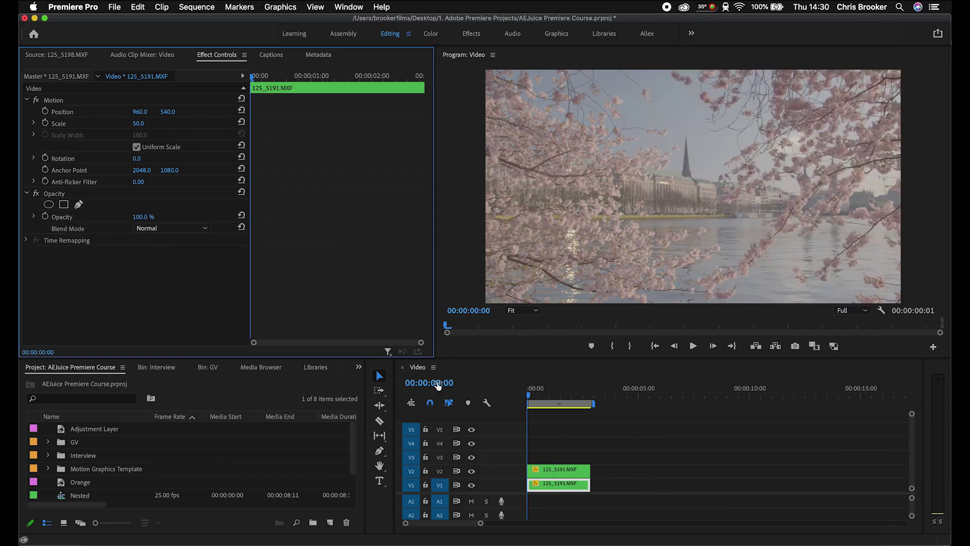
Find the Change to Color effect by searching for "change" and apply it to the masked clip on V2.
click(546, 473)
click(122, 231)
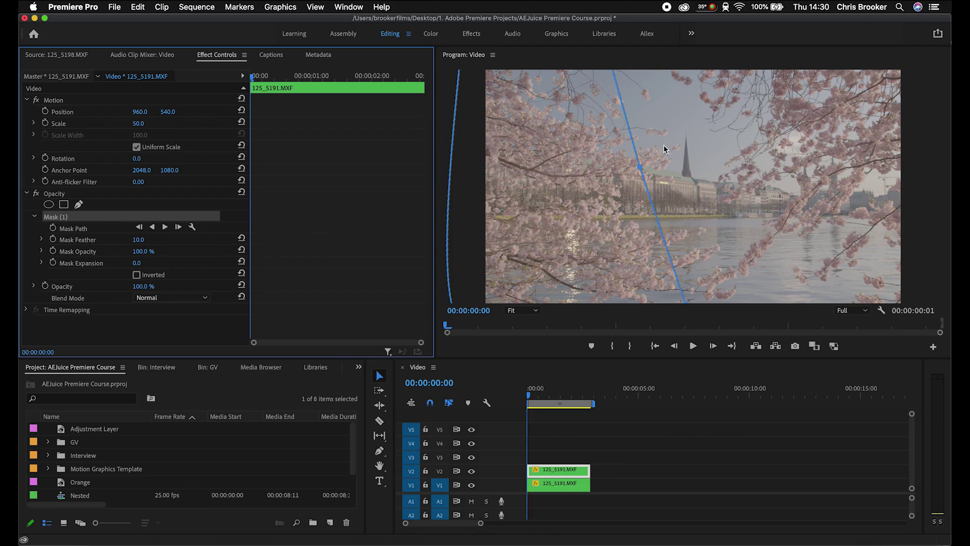
click(359, 367)
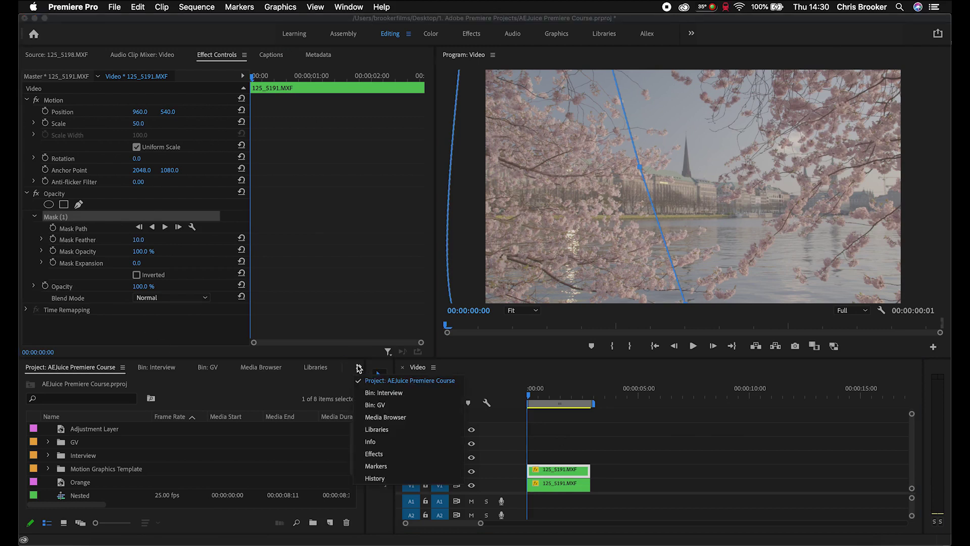
click(372, 454)
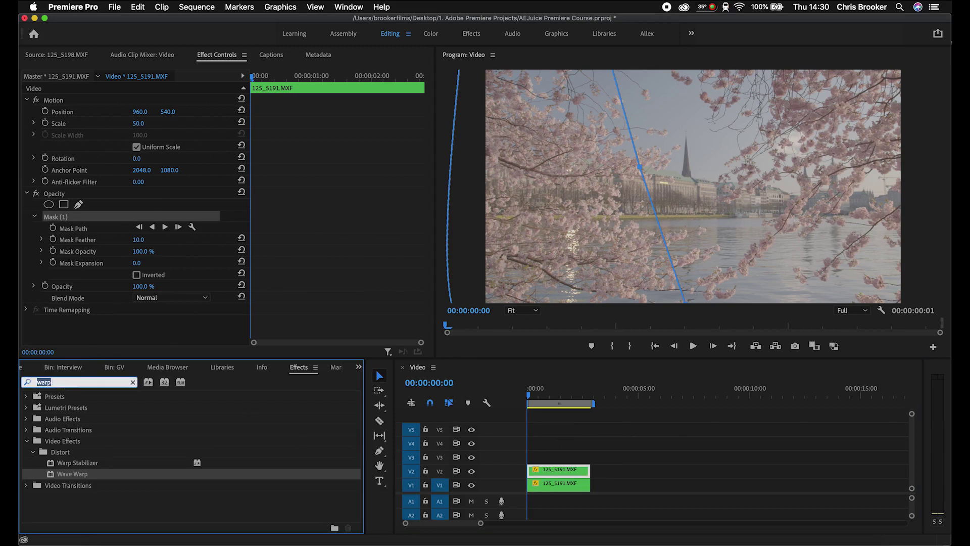
text(change)
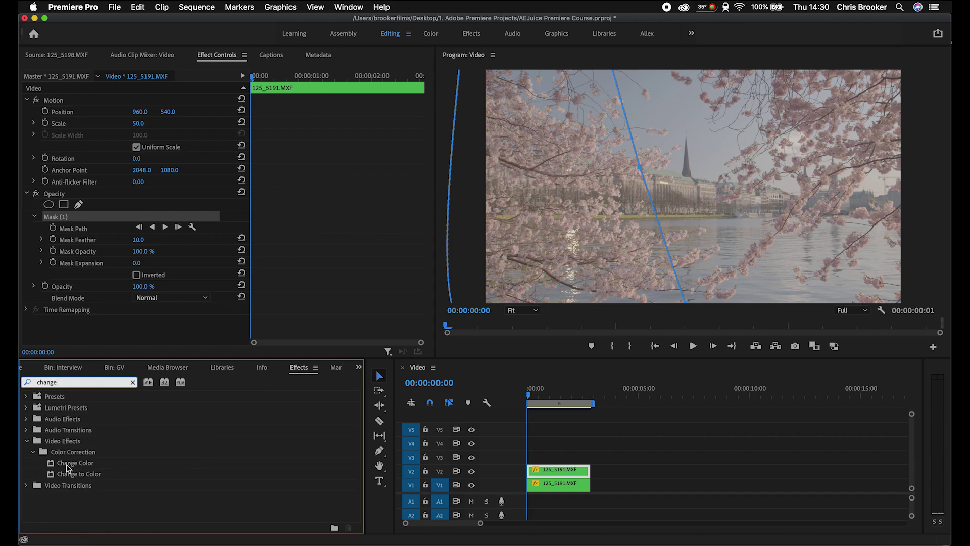
drag(68, 473, 126, 322)
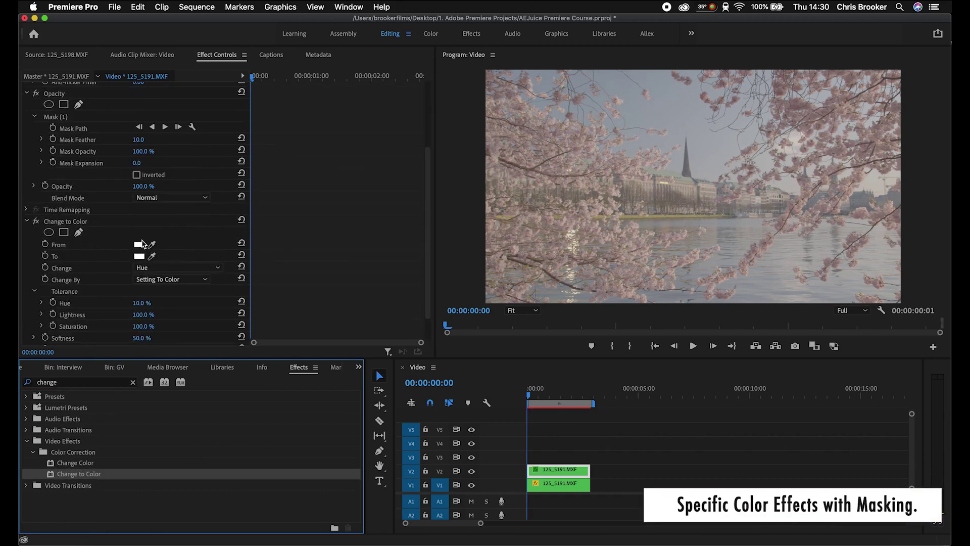
Sample the From color of the Change to Color effect from the pink blossoms in the image.
click(153, 245)
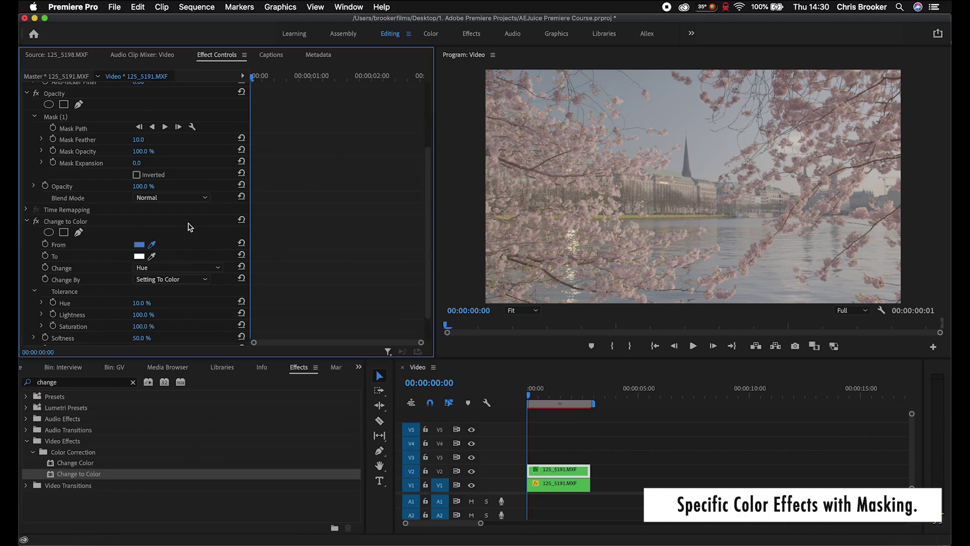
click(152, 244)
click(528, 99)
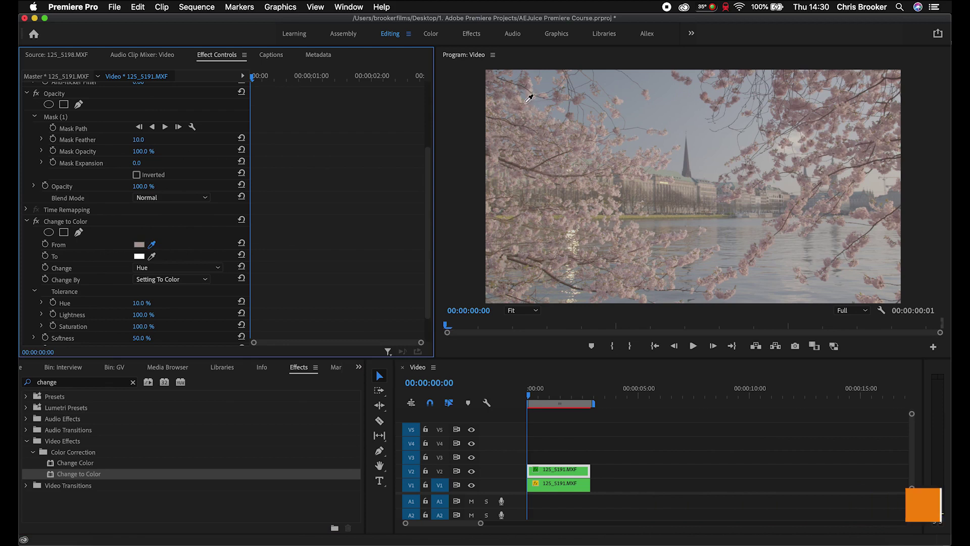
click(152, 245)
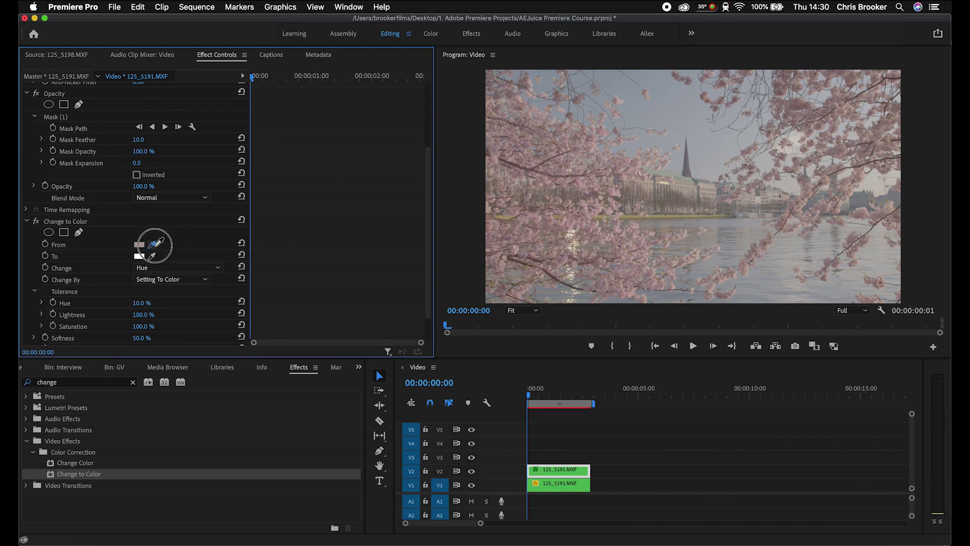
click(530, 113)
Set the To color of the Change to Color effect to a bright green with a hue of about 118°.
click(139, 256)
click(264, 241)
mouse_move(263, 242)
mouse_down()
mouse_move(262, 259)
mouse_move(262, 244)
mouse_up()
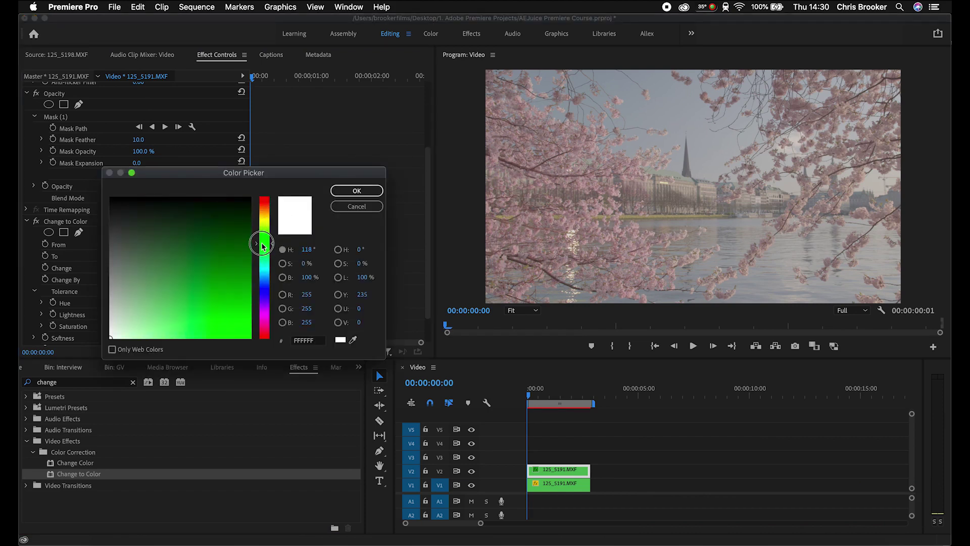
drag(203, 285, 241, 338)
click(356, 190)
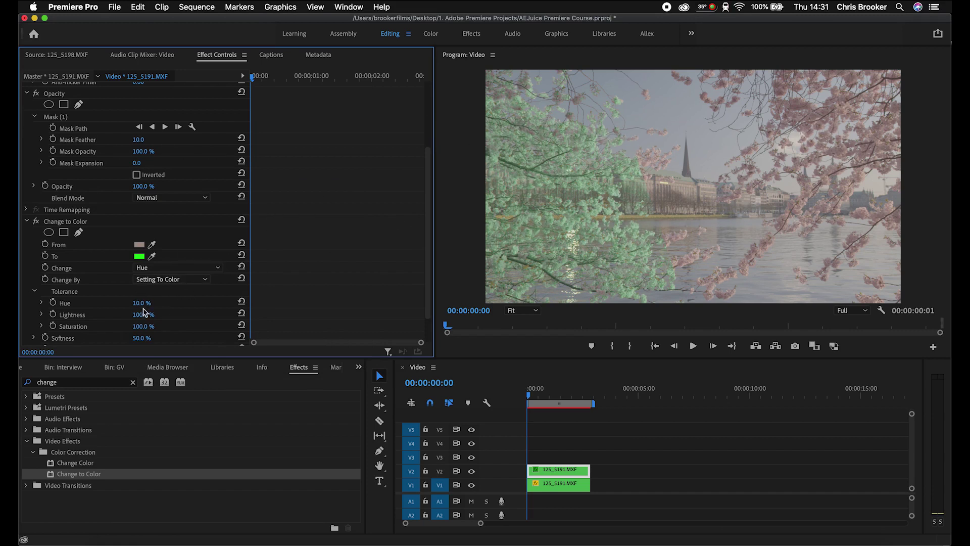
Set the Hue tolerance and the Softness of the Change to Color effect to 100%.
drag(139, 302, 172, 303)
scroll(355, 283, down, 3)
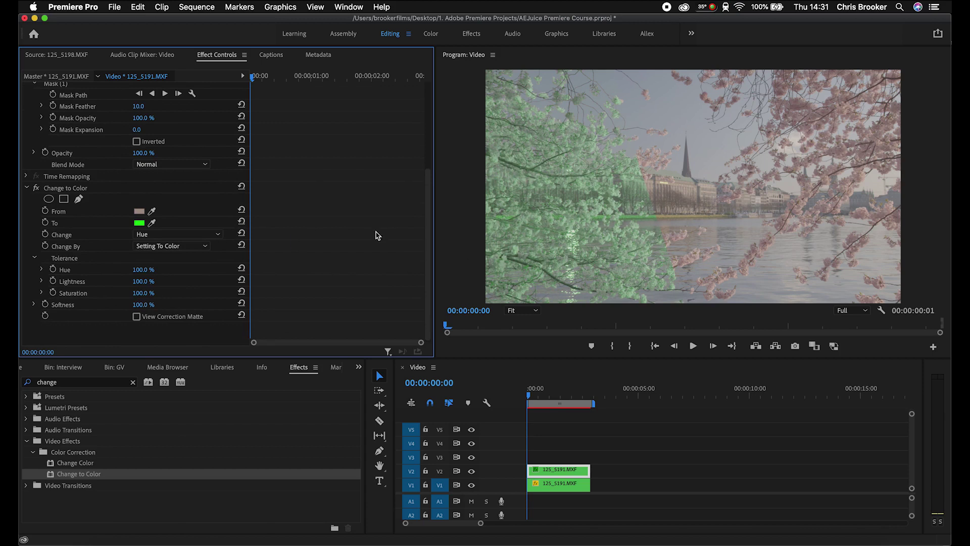
Soften the edge of the V2 clip's opacity mask by raising its mask feather to 585.
scroll(154, 201, up, 10)
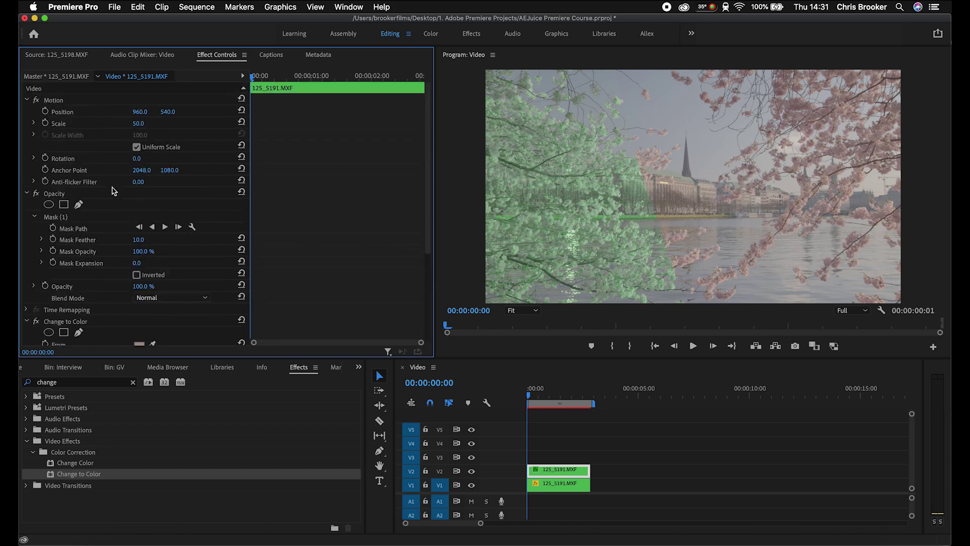
click(50, 220)
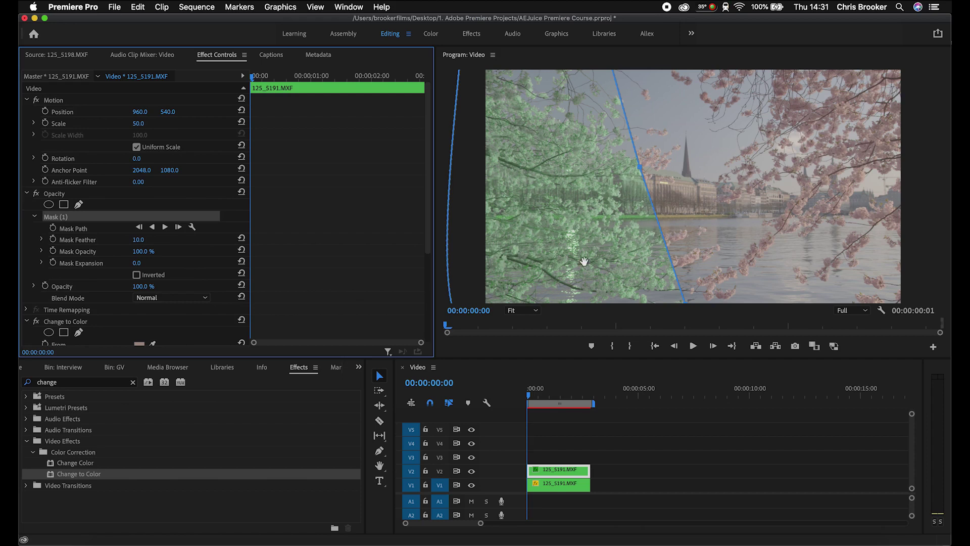
click(648, 417)
click(558, 472)
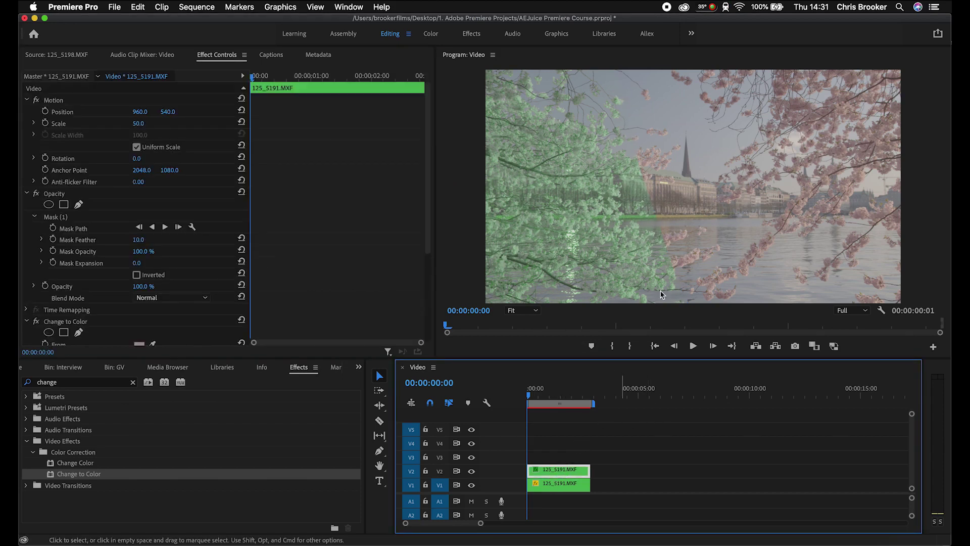
click(519, 311)
click(529, 397)
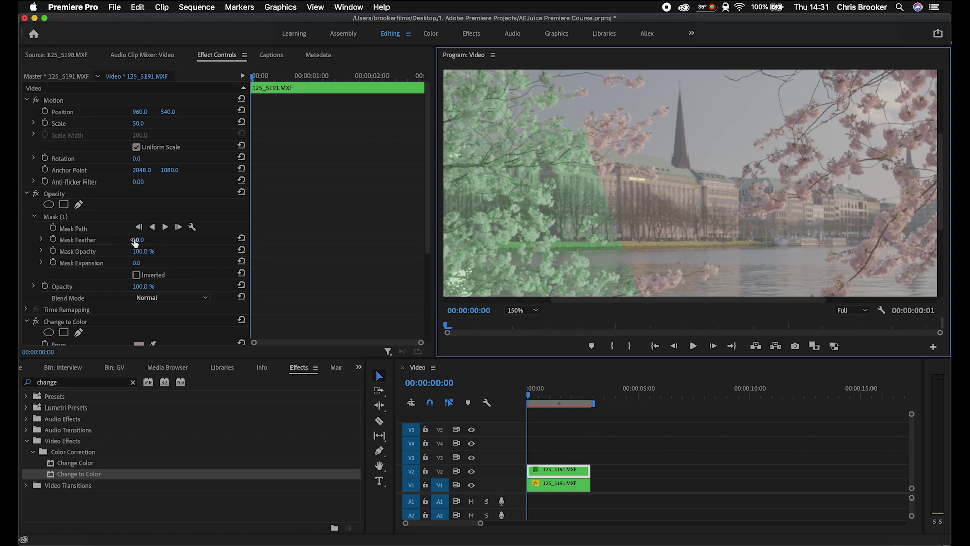
drag(138, 239, 215, 240)
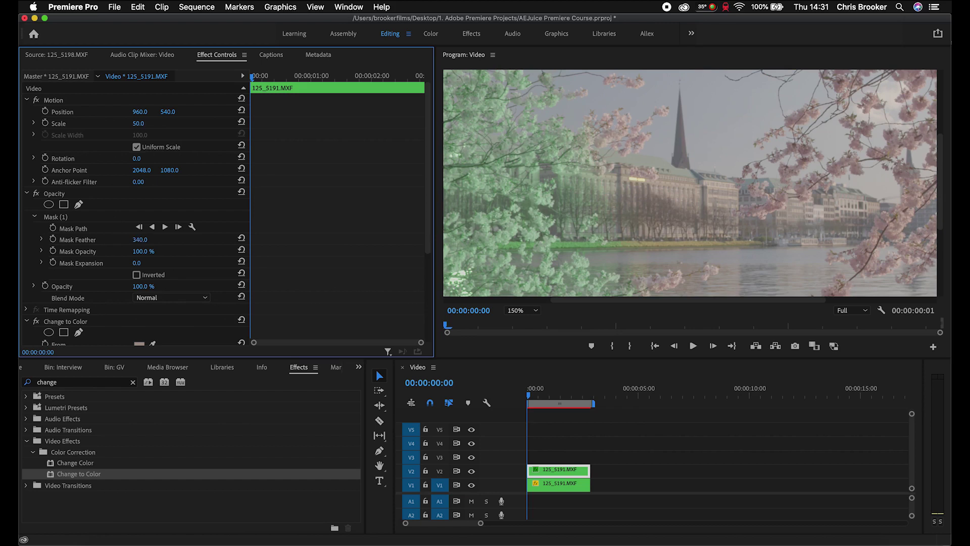
drag(140, 240, 461, 289)
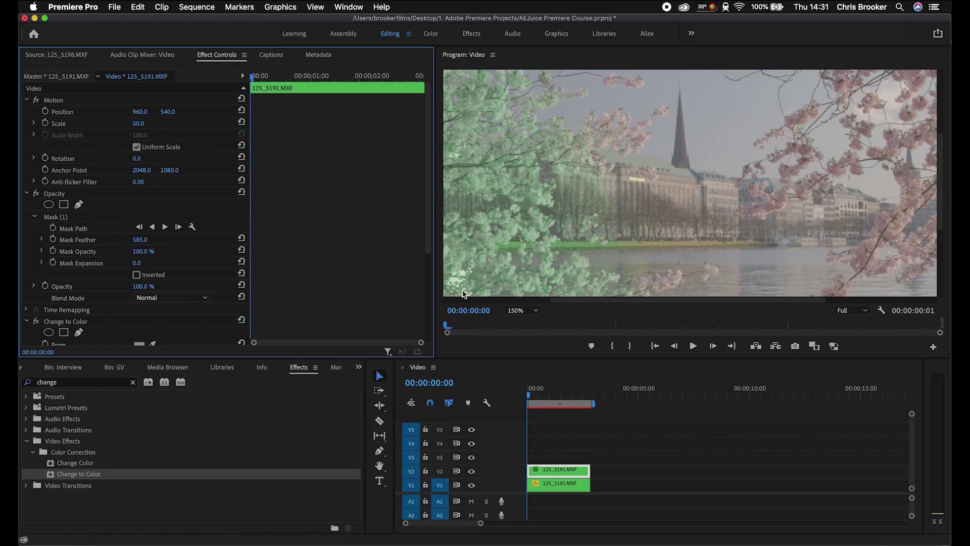
click(522, 310)
click(522, 310)
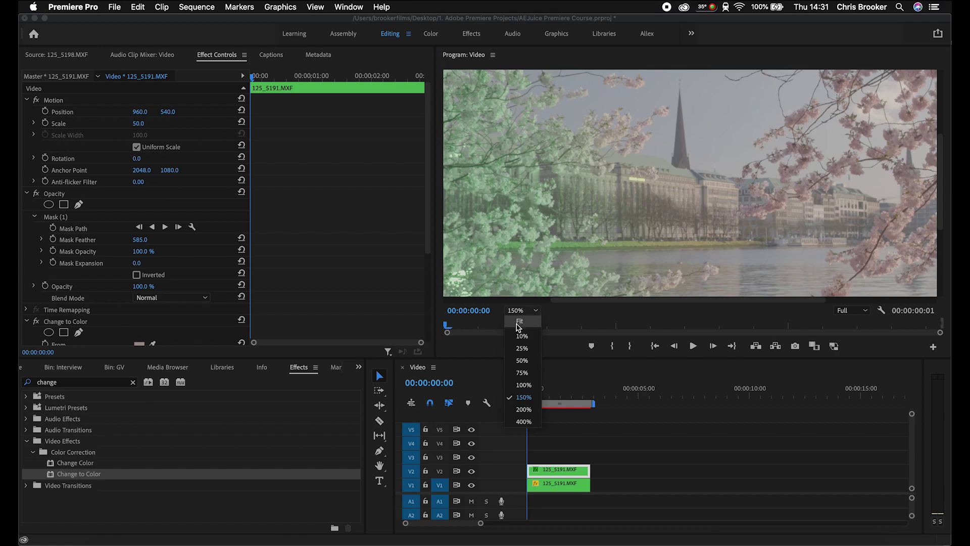
click(517, 319)
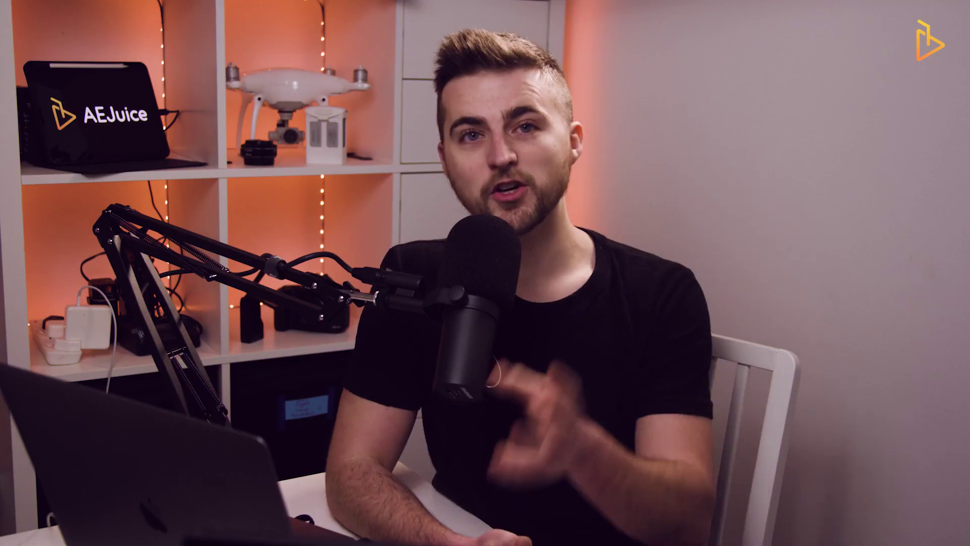
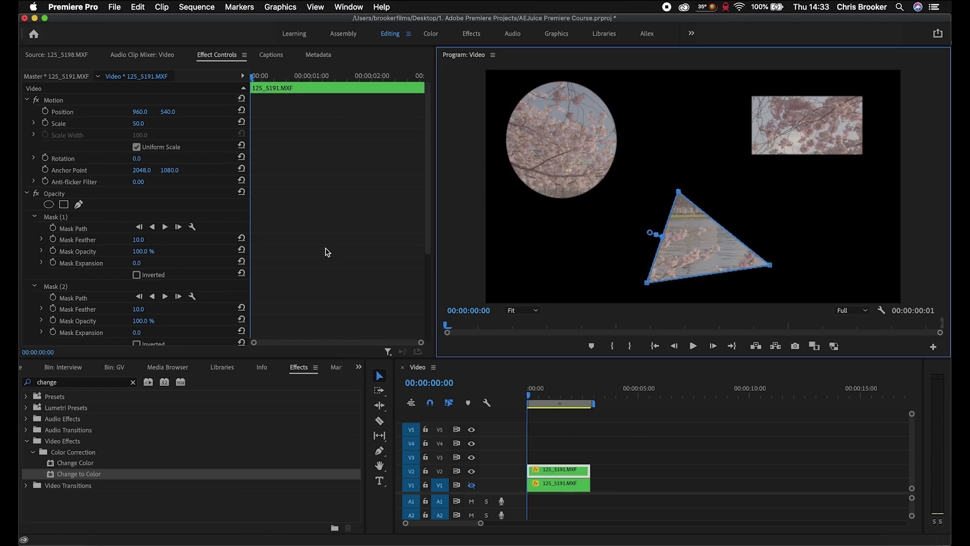
Move the playhead to 00:00:00:12 and set the circular mask's feather to 0.
click(534, 396)
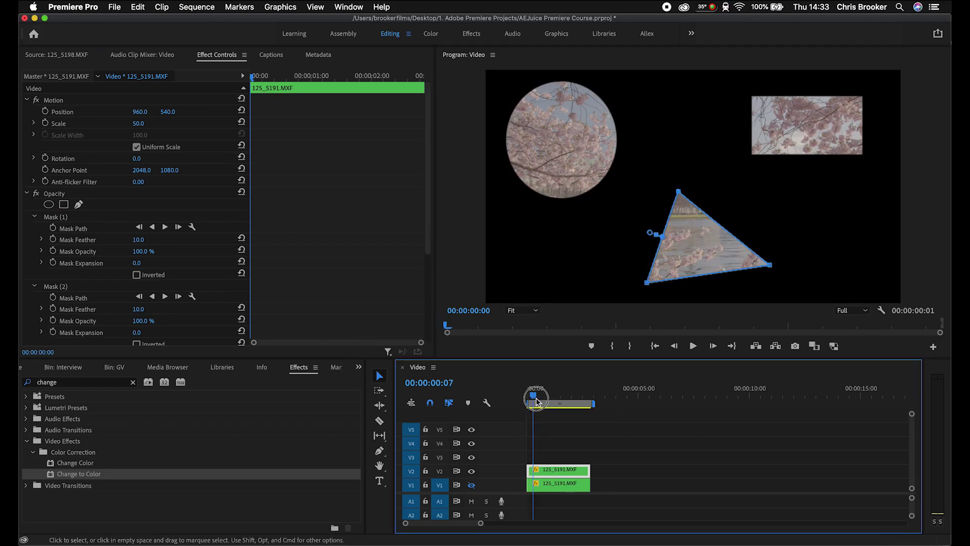
drag(539, 402, 537, 399)
scroll(298, 244, down, 4)
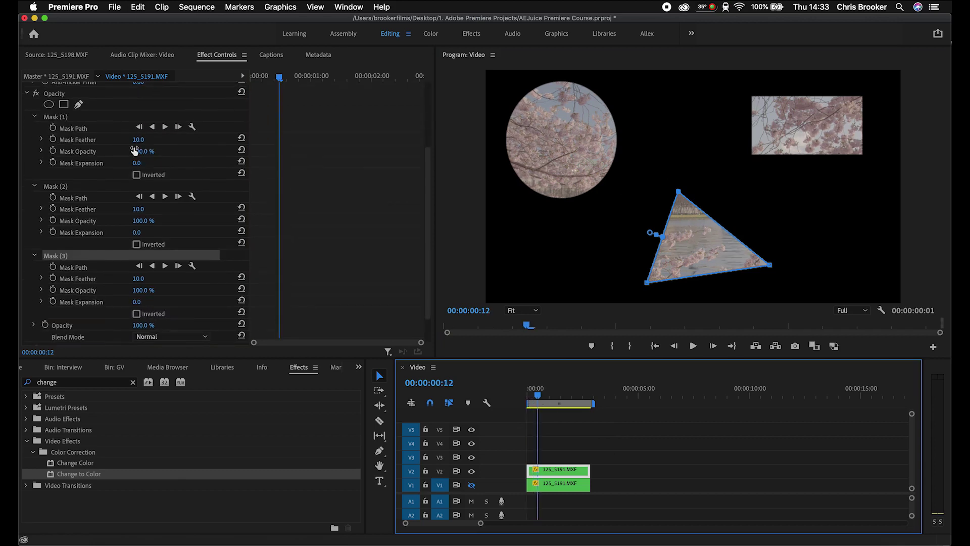
click(62, 116)
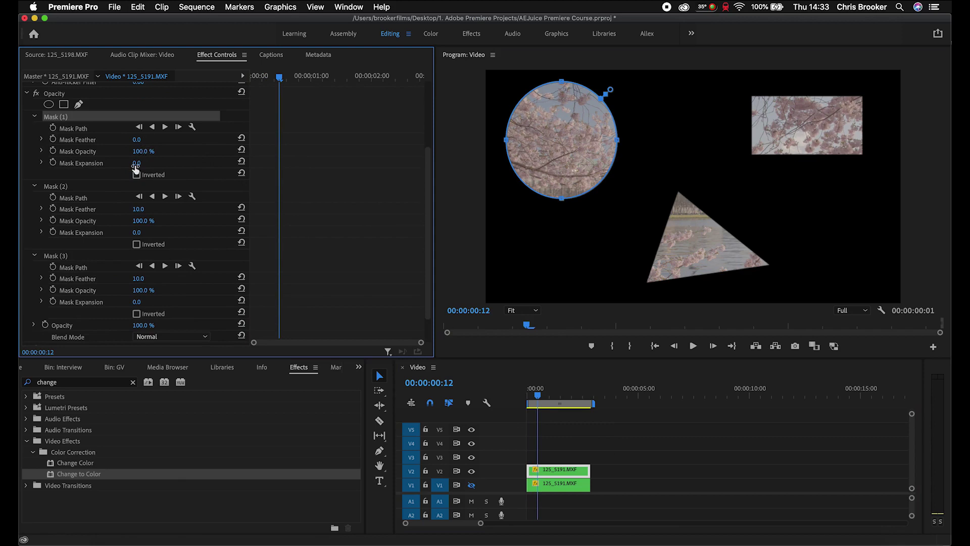
Set the rectangular mask's feather to 209 and select the triangular mask.
click(60, 187)
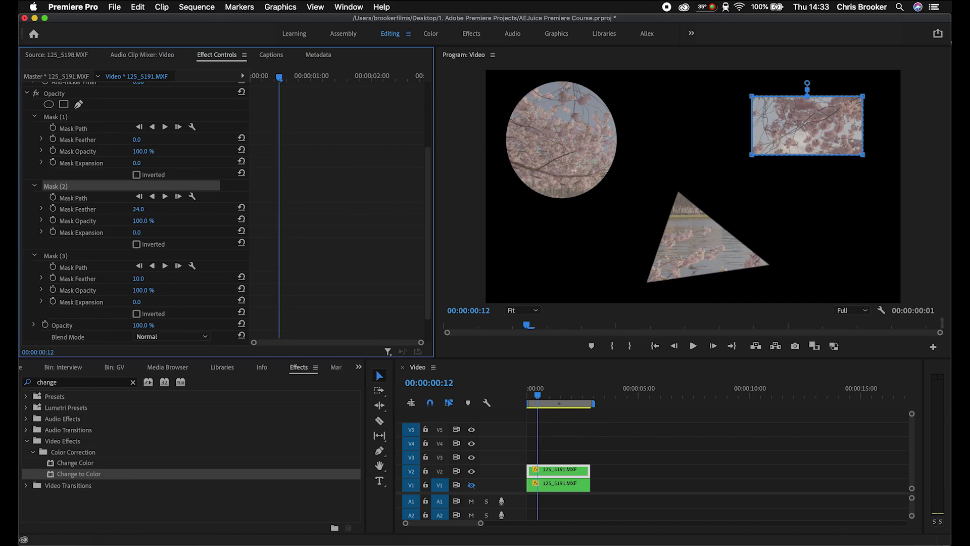
drag(807, 83, 807, 69)
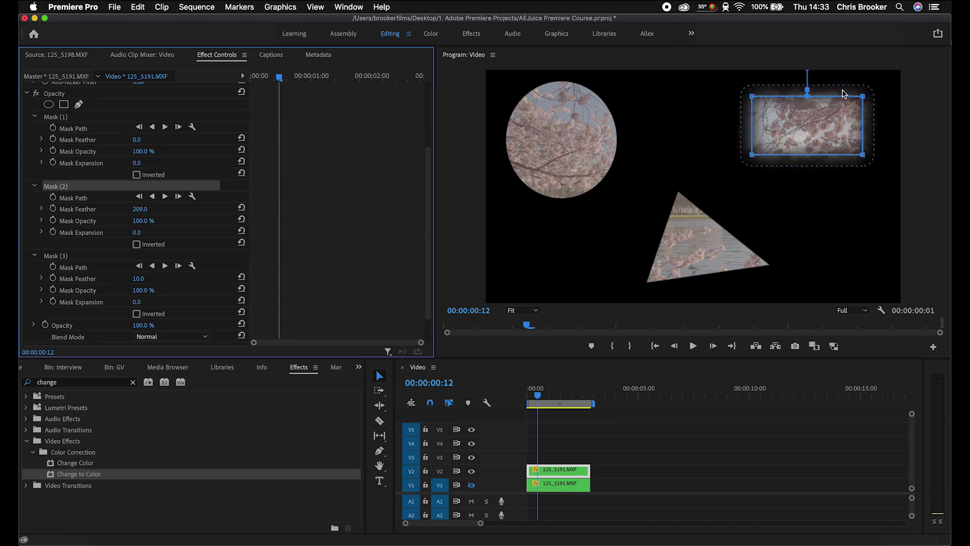
click(69, 257)
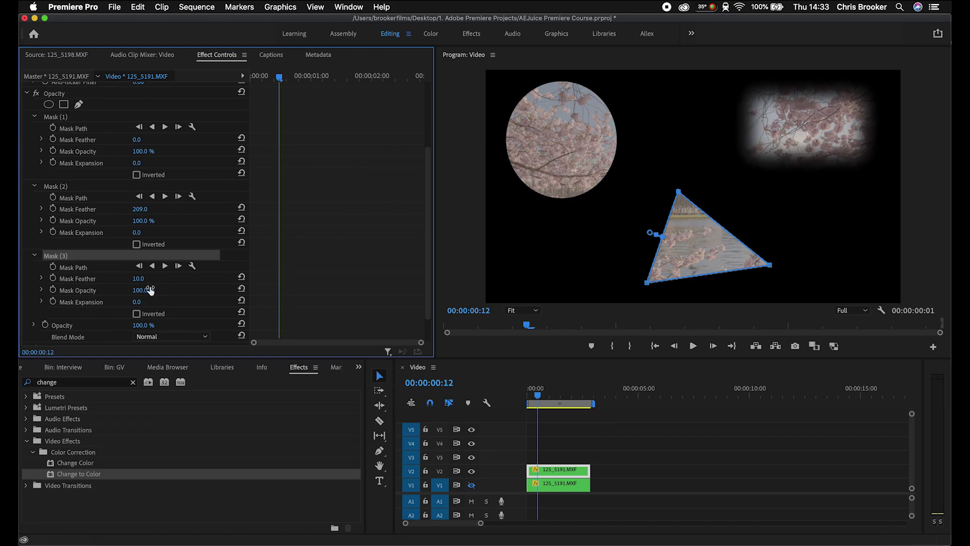
Turn on the V1 track's output, select the V2 clip and collapse its Opacity settings.
click(556, 476)
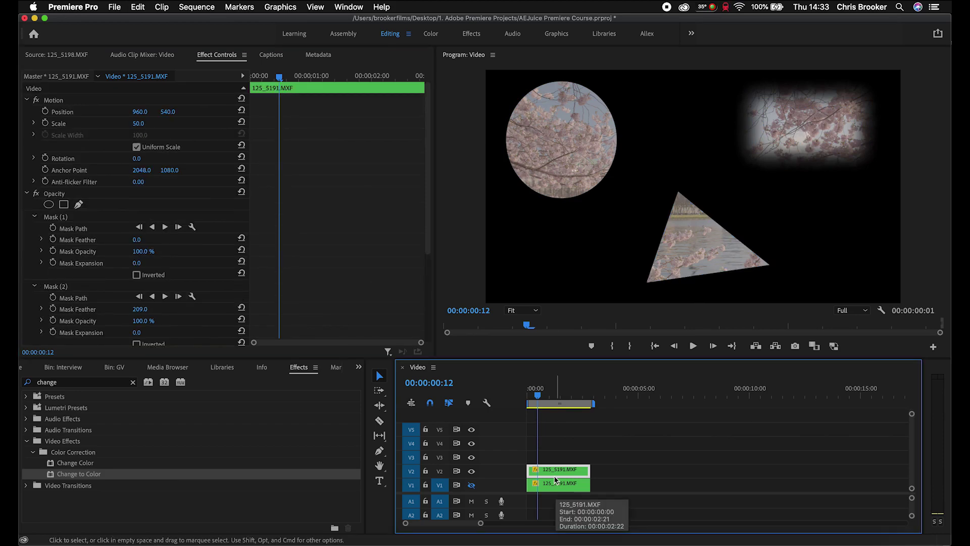
click(471, 485)
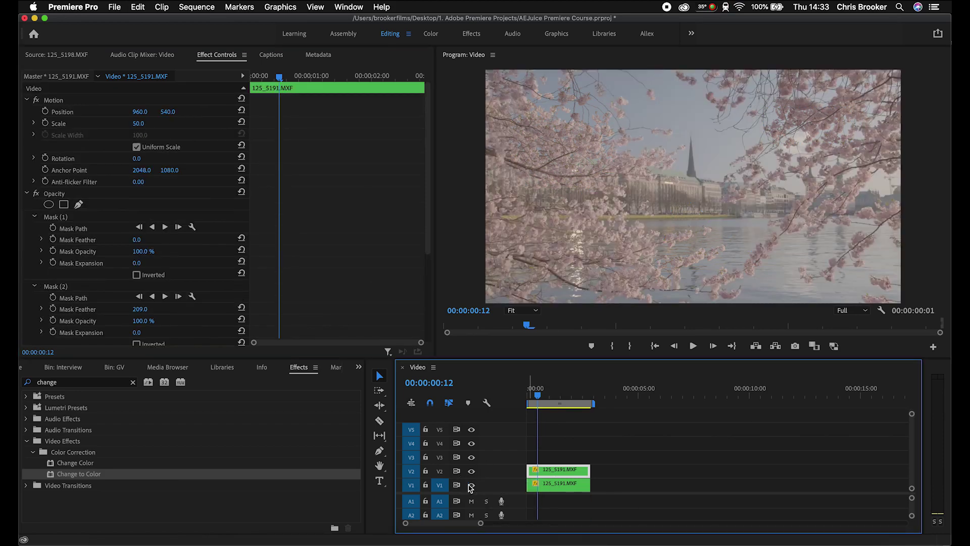
click(558, 485)
click(569, 474)
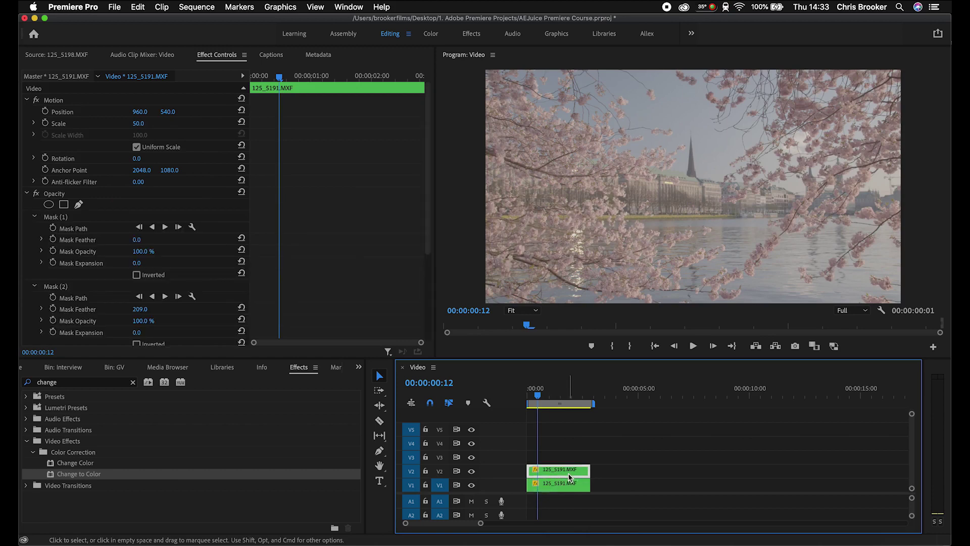
click(28, 195)
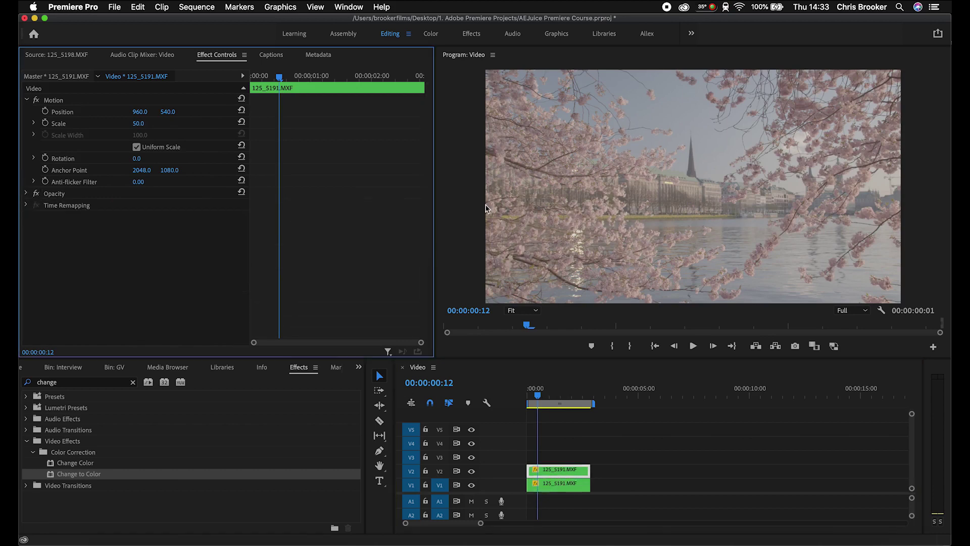
Search the effects for "black" and apply the Black & White effect to the masked V2 clip.
double_click(55, 384)
text(black)
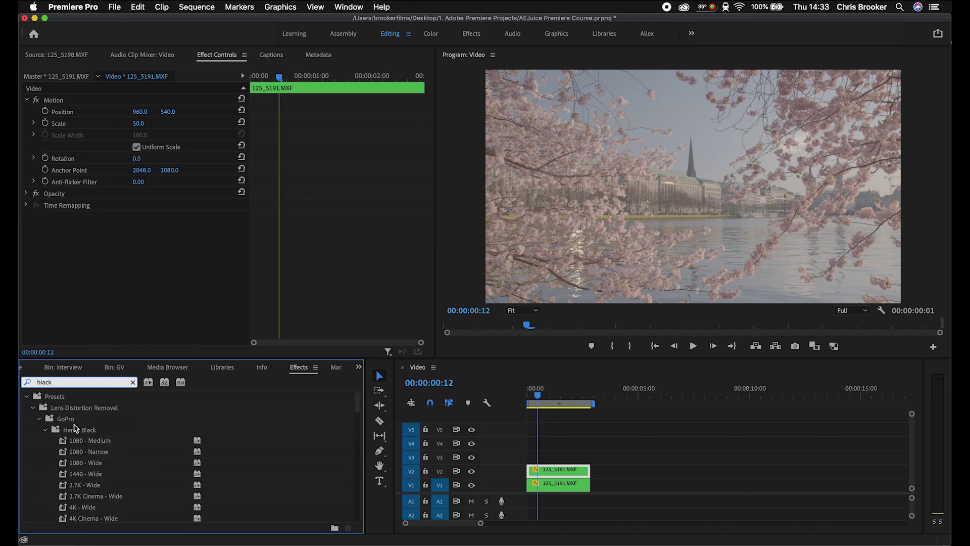
scroll(75, 428, down, 10)
click(66, 484)
drag(76, 484, 550, 473)
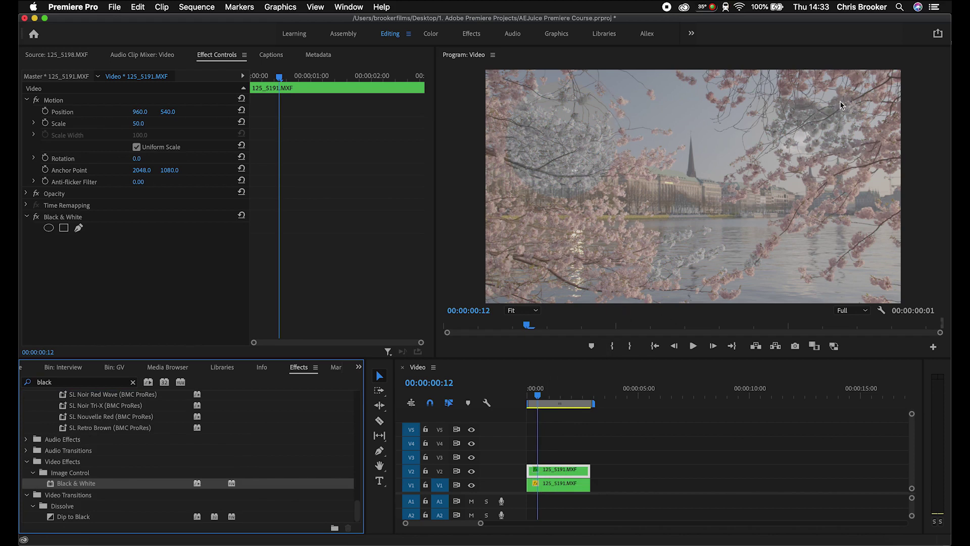
Search the effects for "leve", add the Levels effect to the V2 clip and adjust one of its values.
click(70, 215)
click(68, 383)
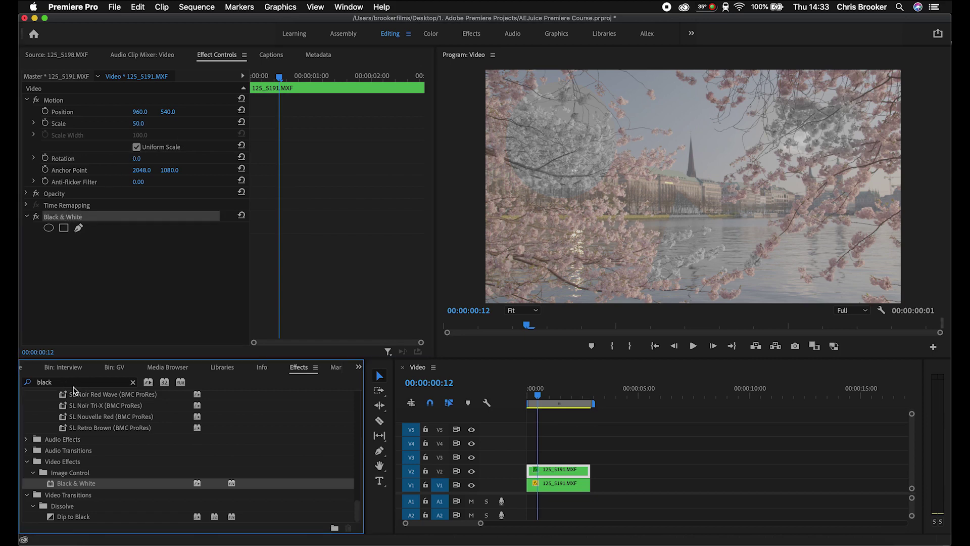
text(leve)
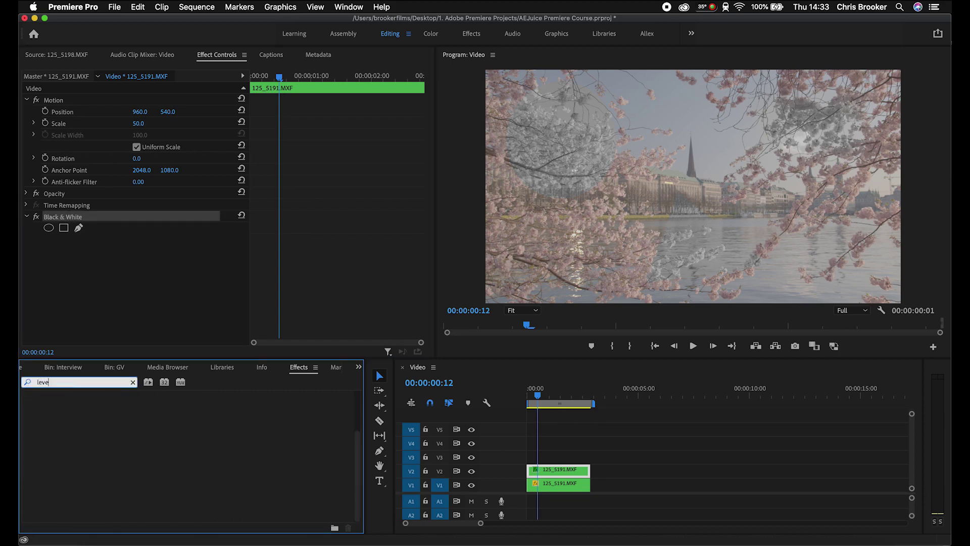
drag(65, 484, 154, 263)
drag(137, 274, 134, 275)
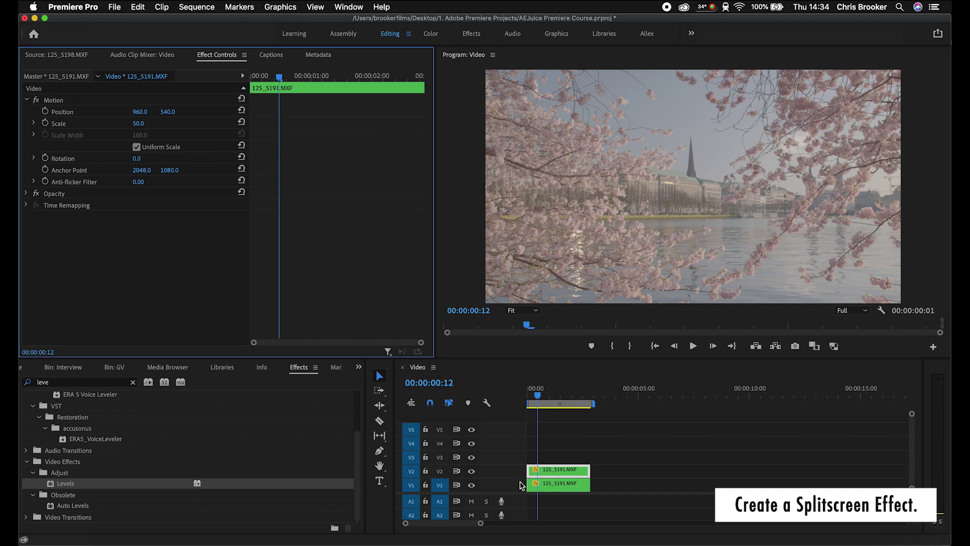
Delete the 125_5191.MXF clip on V2 and place 125_5199.MXF from the Interview bin at the start of that track.
click(576, 471)
key(Delete)
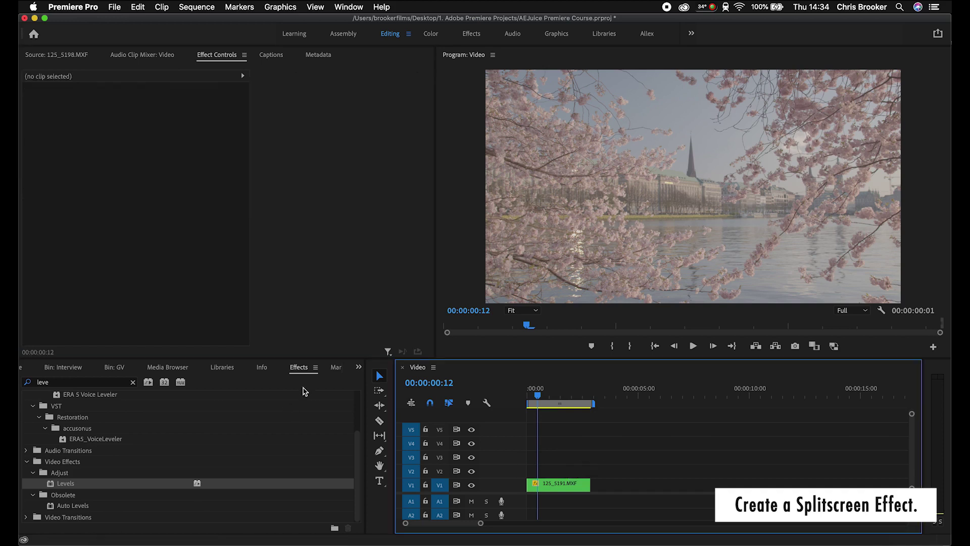
click(63, 367)
drag(91, 454, 523, 470)
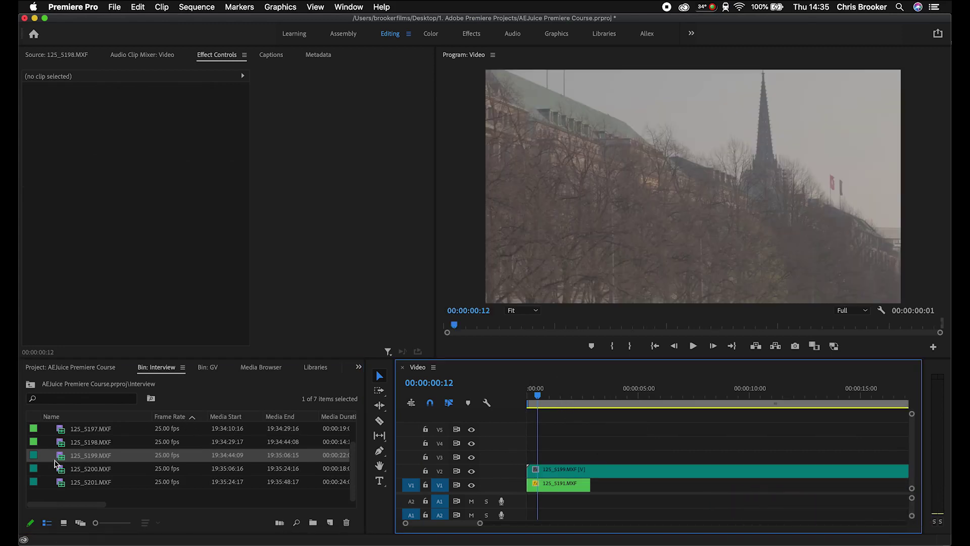
Place 125_5201.MXF at the start of V3 and trim the V2 and V3 clips to the length of the V1 clip.
click(75, 480)
drag(64, 487, 521, 459)
click(589, 475)
drag(592, 477, 590, 477)
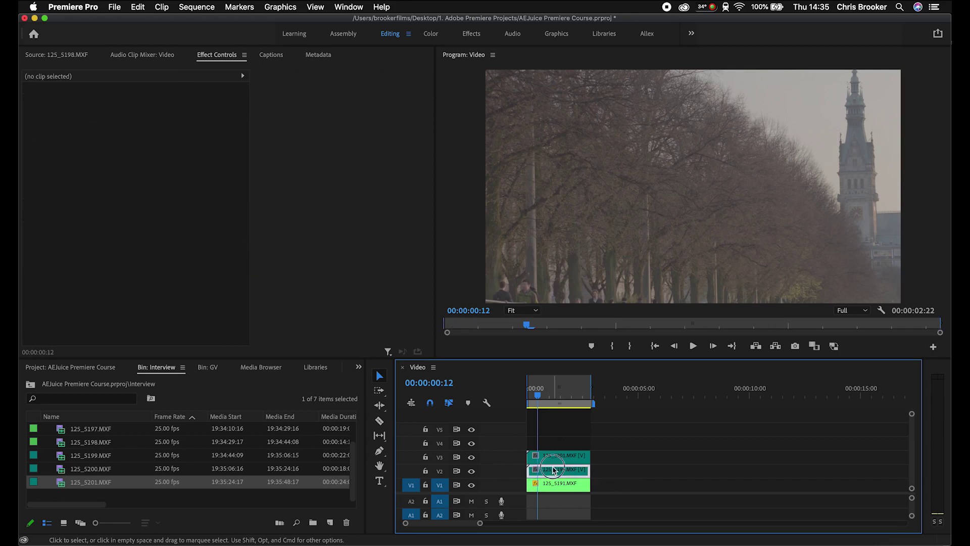
Set the Scale of the 125_5199.MXF clip on V2 and the 125_5201.MXF clip on V3 to 50.
click(135, 123)
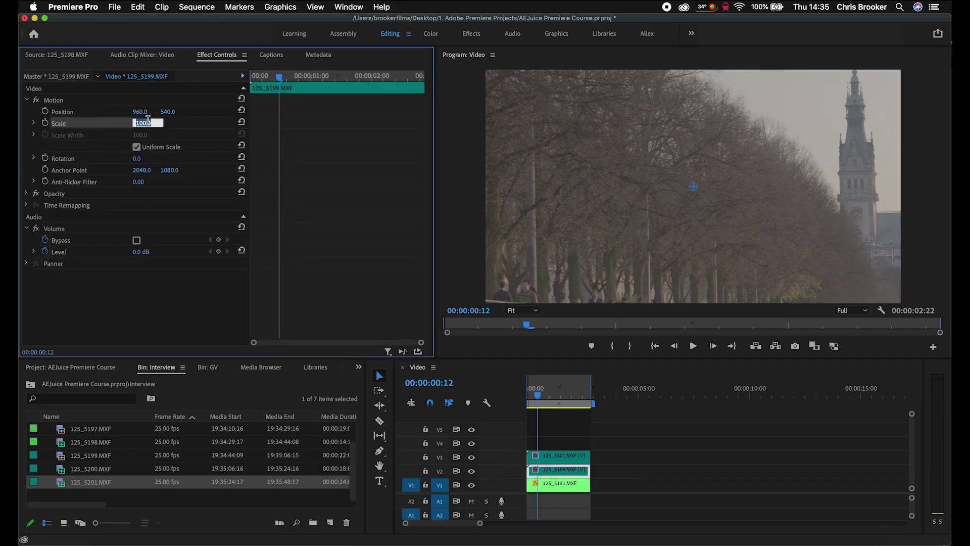
text(50)
key(Return)
click(553, 455)
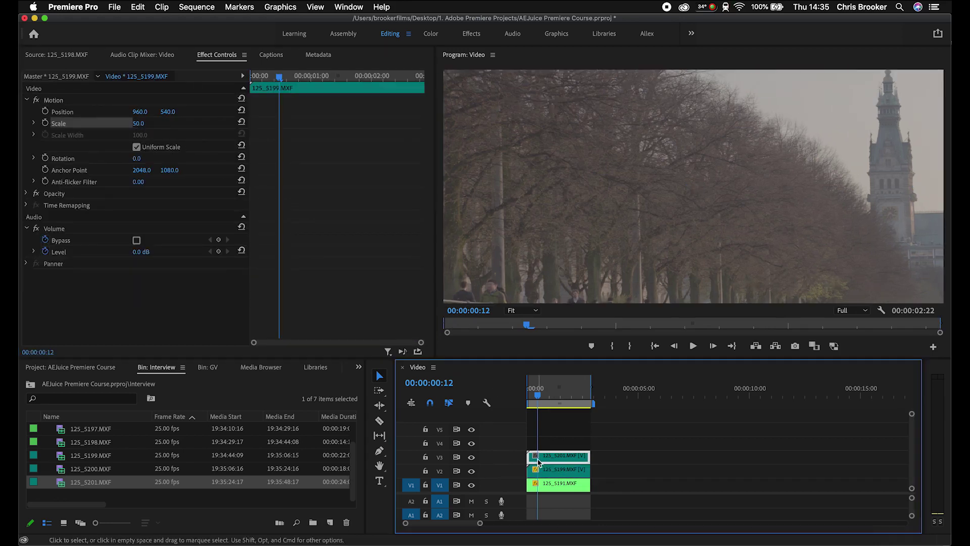
click(147, 123)
text(50)
key(Return)
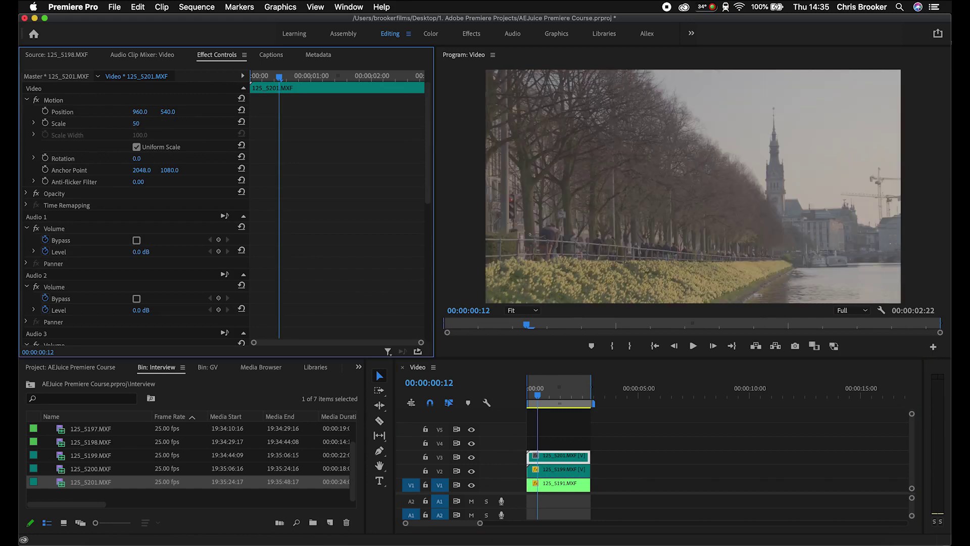
click(602, 484)
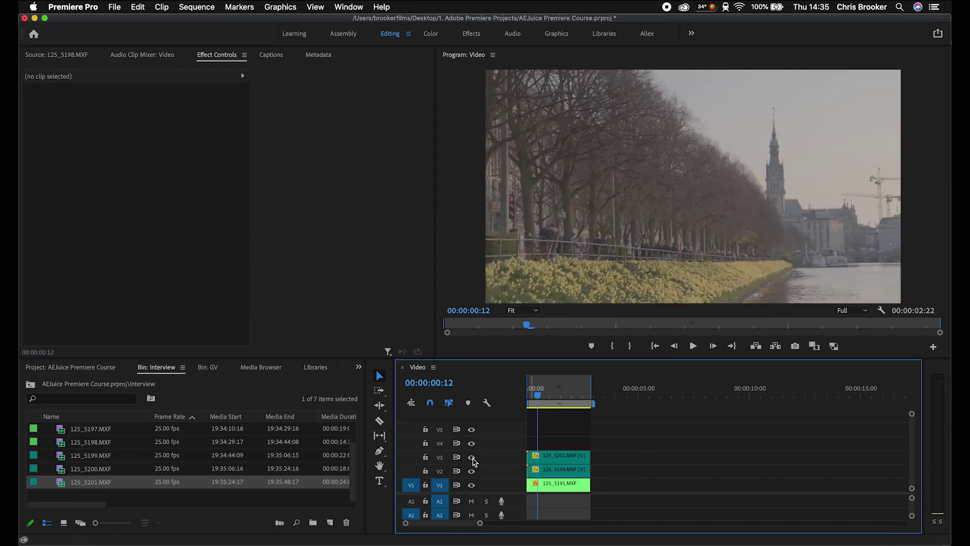
Check the stacked clips by switching the V3 and V2 track outputs off and on.
click(471, 458)
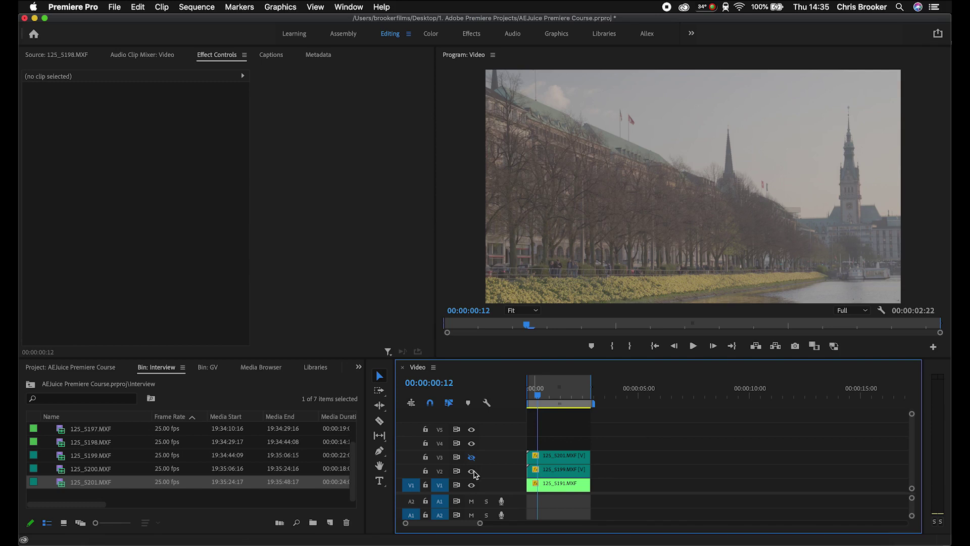
click(472, 472)
click(472, 471)
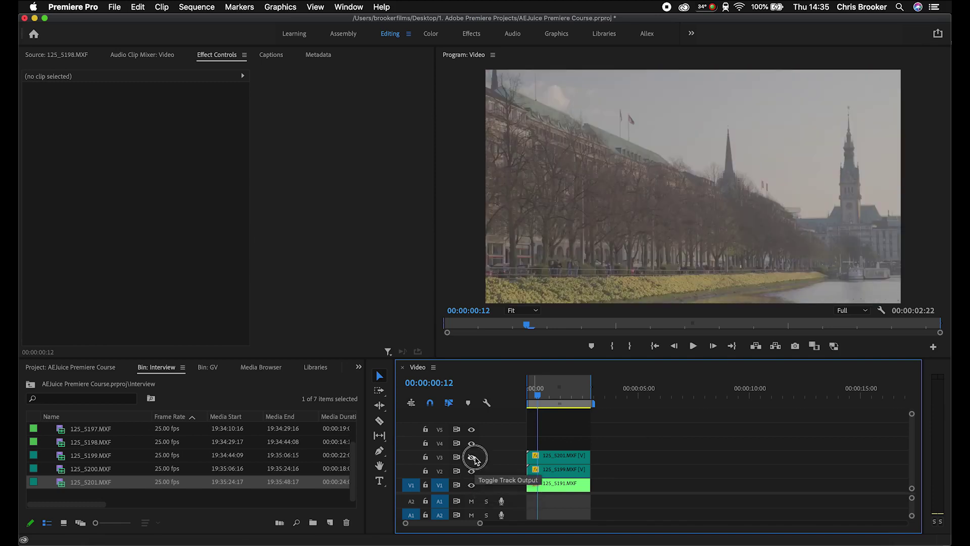
click(471, 458)
Select the V3 clip, set the Program monitor zoom to 50% and make the monitor area slightly taller.
click(556, 455)
click(520, 310)
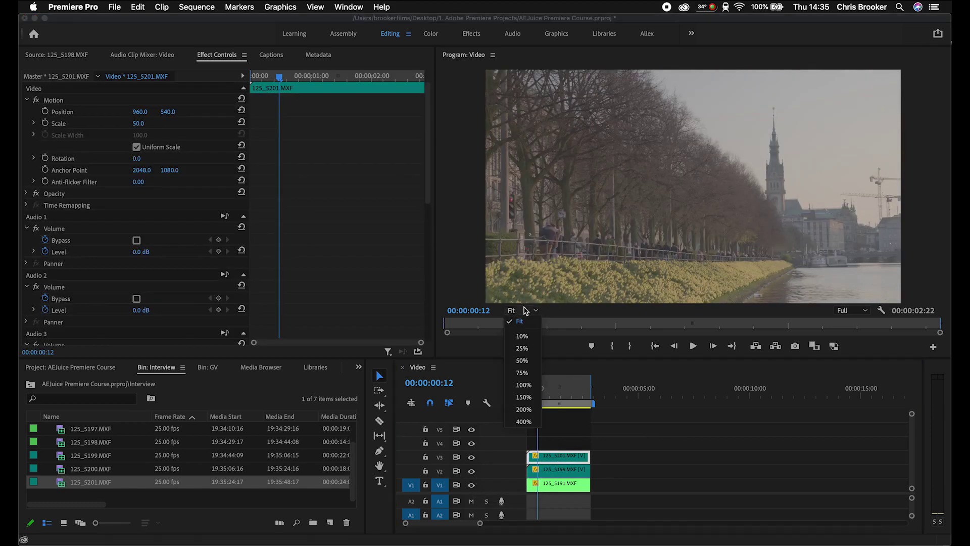
click(523, 360)
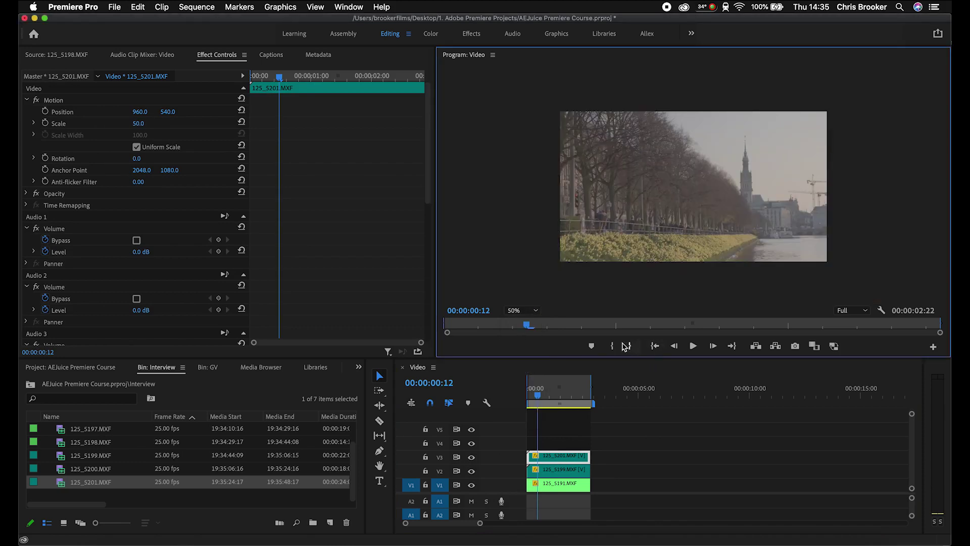
drag(607, 357, 606, 375)
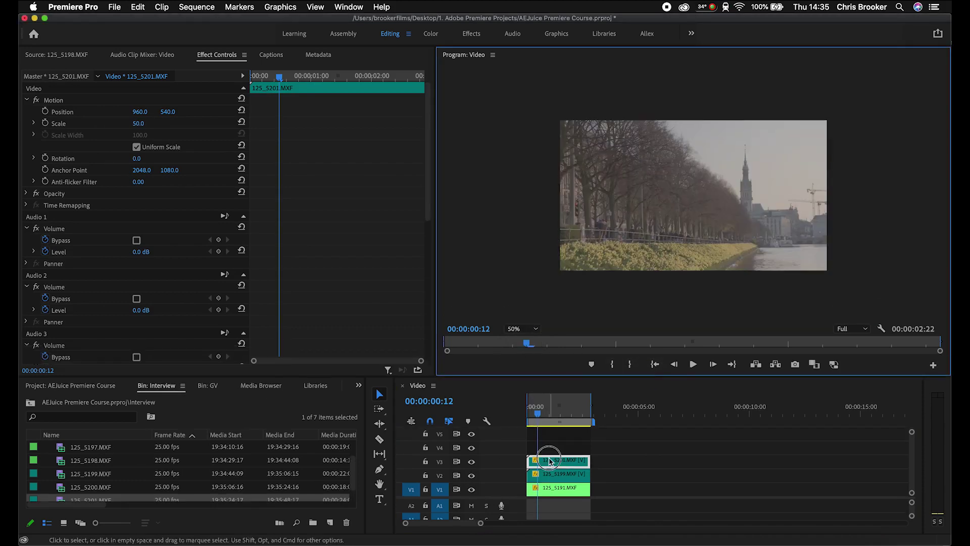
Draw a four-point pen opacity mask with a slanted inner edge around the right part of the V3 clip and set its feather to 0.
click(27, 195)
click(78, 204)
click(615, 189)
click(738, 108)
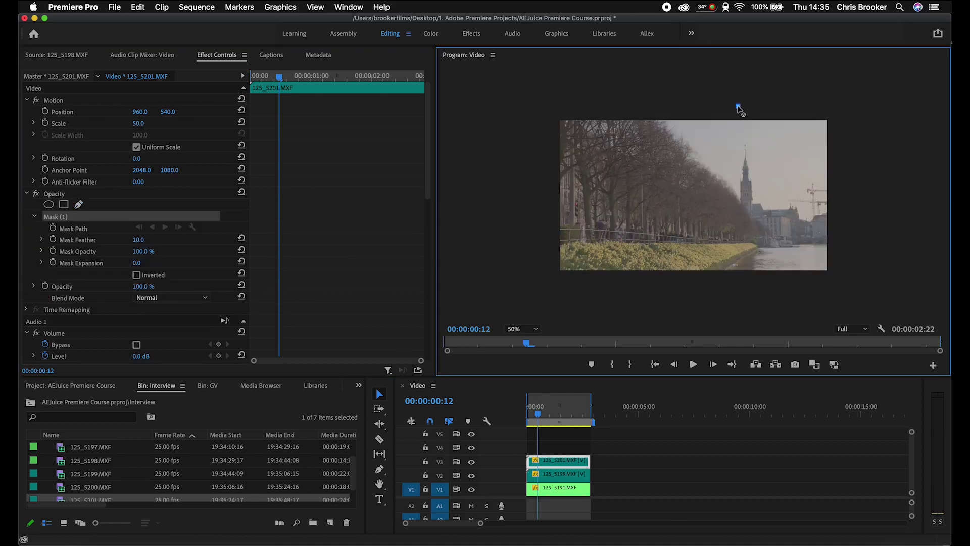
click(766, 290)
click(863, 289)
click(858, 107)
click(738, 107)
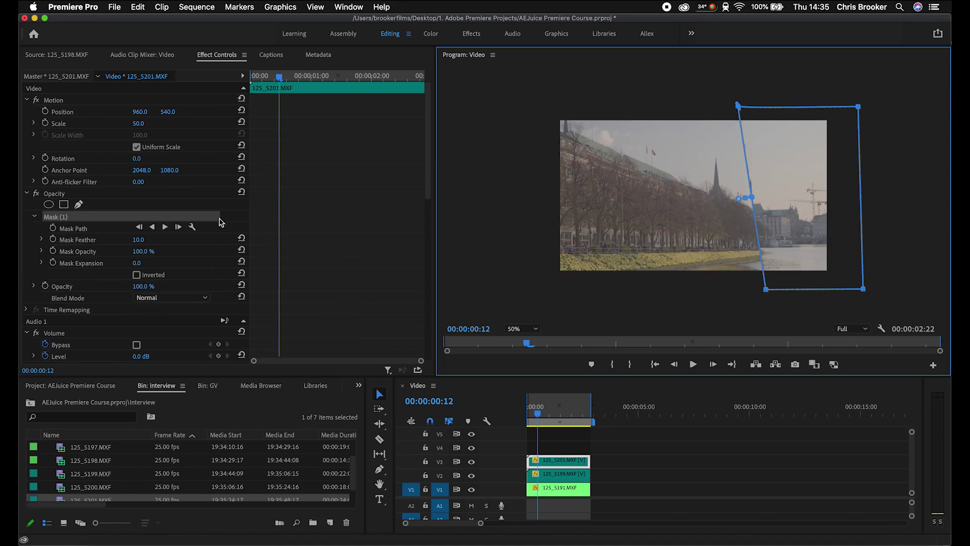
drag(138, 240, 122, 239)
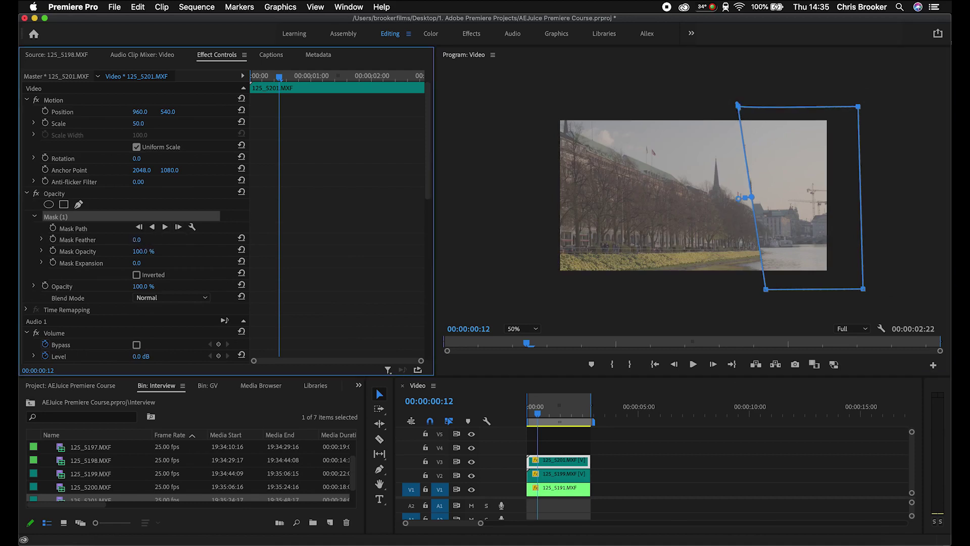
Draw a four-point pen opacity mask with slanted sides around the middle of the 125_5199.MXF clip on V2.
click(544, 474)
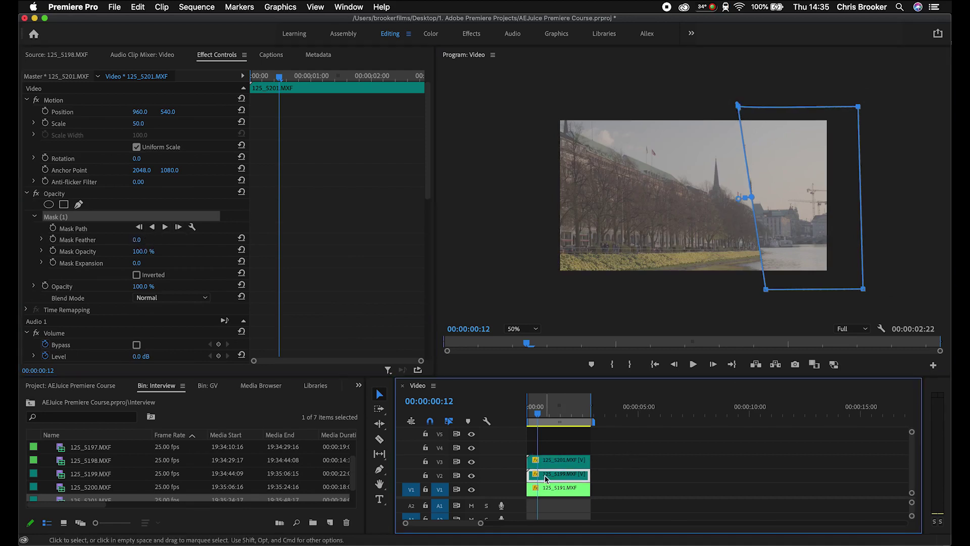
click(63, 204)
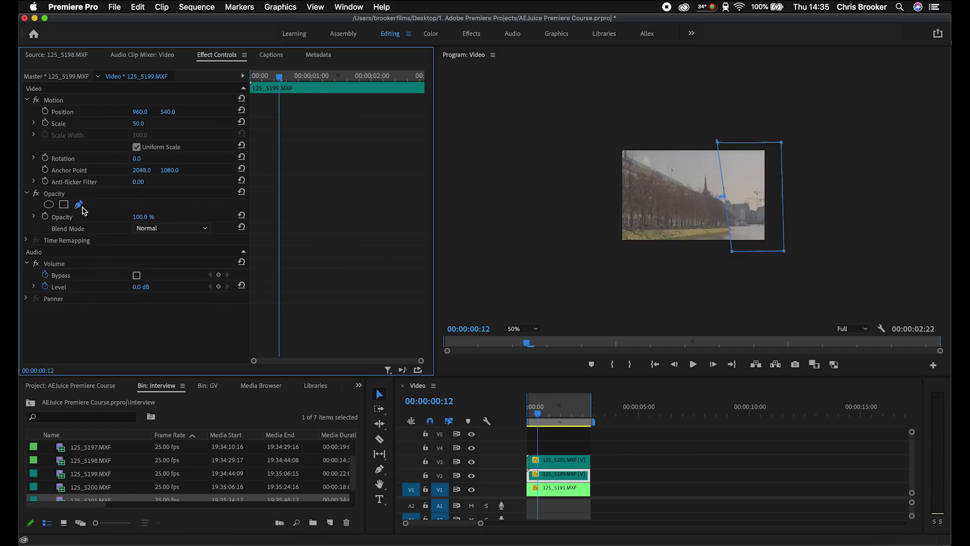
click(717, 112)
click(739, 288)
click(601, 284)
click(637, 101)
click(716, 109)
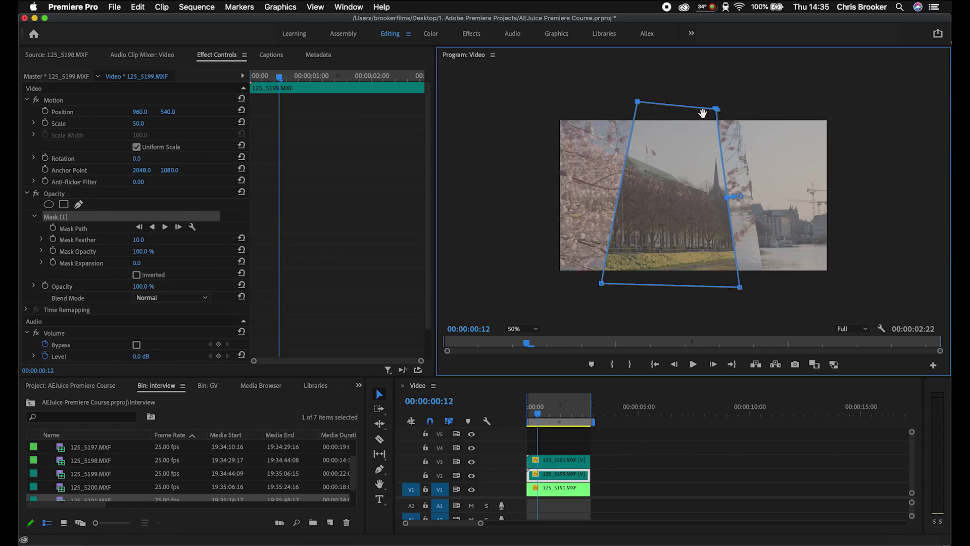
Shift the V2 clip's mask slightly to the right in the frame and set its feather to 0.
drag(676, 145, 694, 146)
click(178, 262)
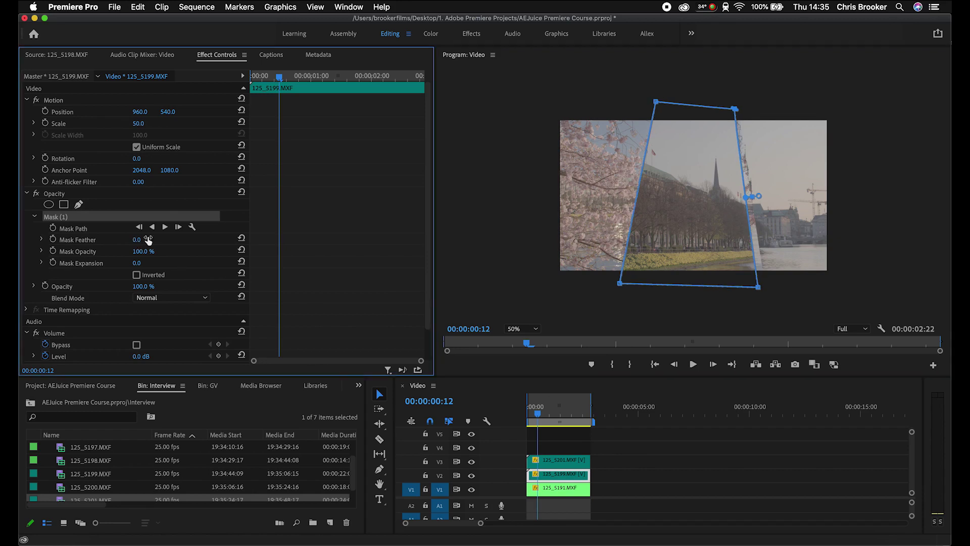
Draw a pen opacity mask with a slanted inner edge around the left part of the 125_5191.MXF clip on V1.
click(552, 490)
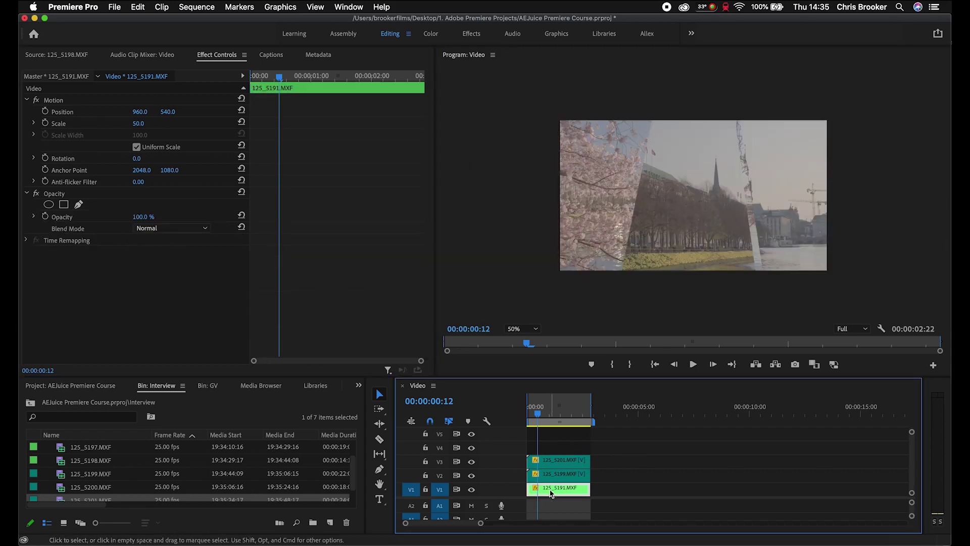
click(79, 205)
click(652, 108)
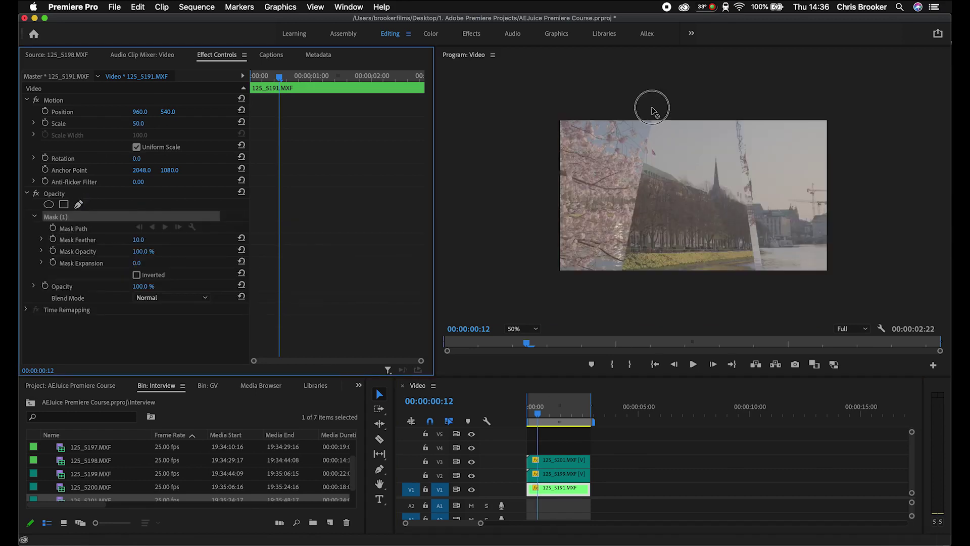
click(613, 279)
click(529, 285)
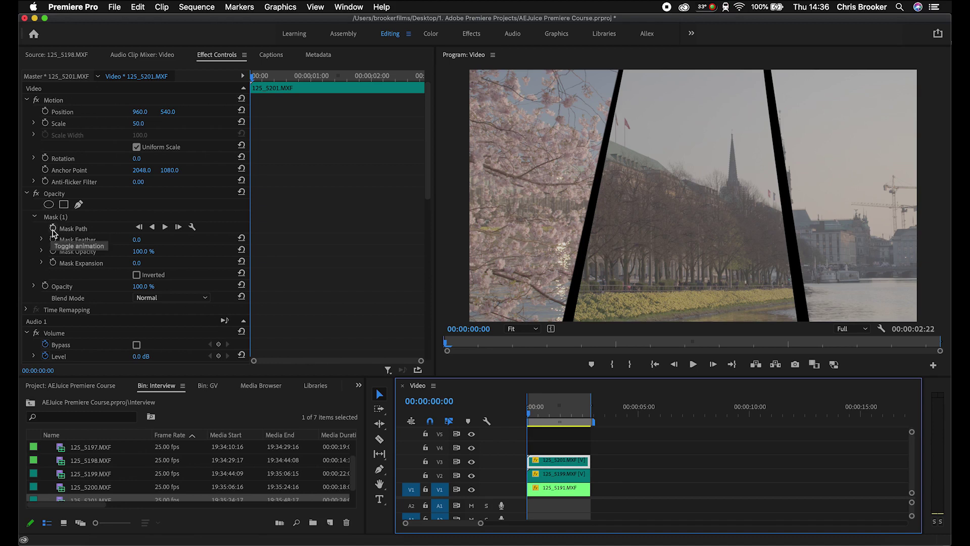
Turn on Mask Path animation for the V2 and V1 clips at 00:00:00:00 and move the playhead to 00:00:02:14.
click(560, 474)
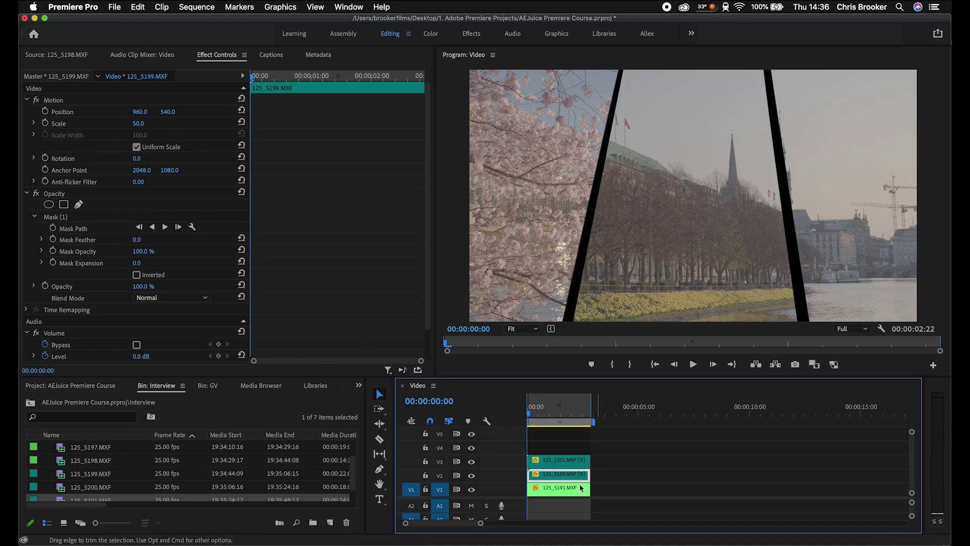
click(52, 228)
click(558, 494)
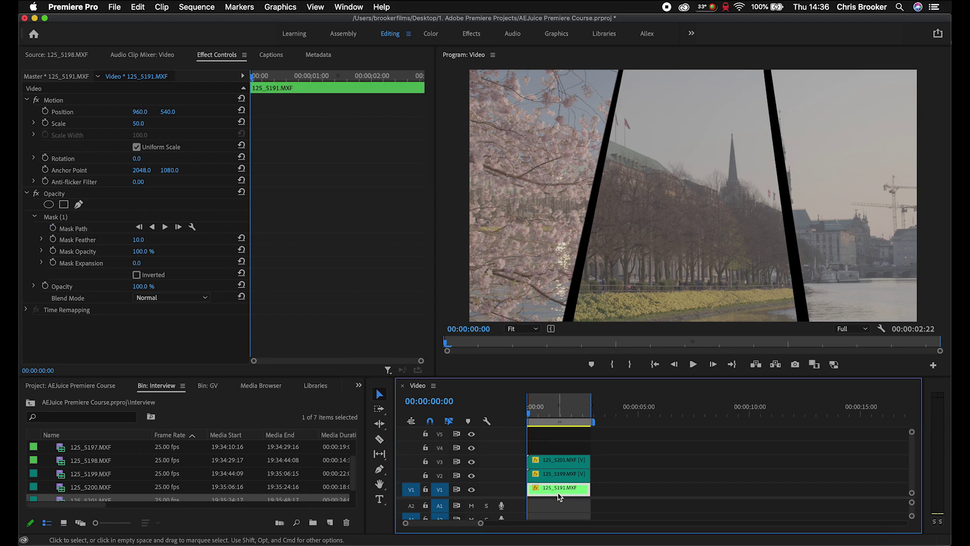
click(56, 230)
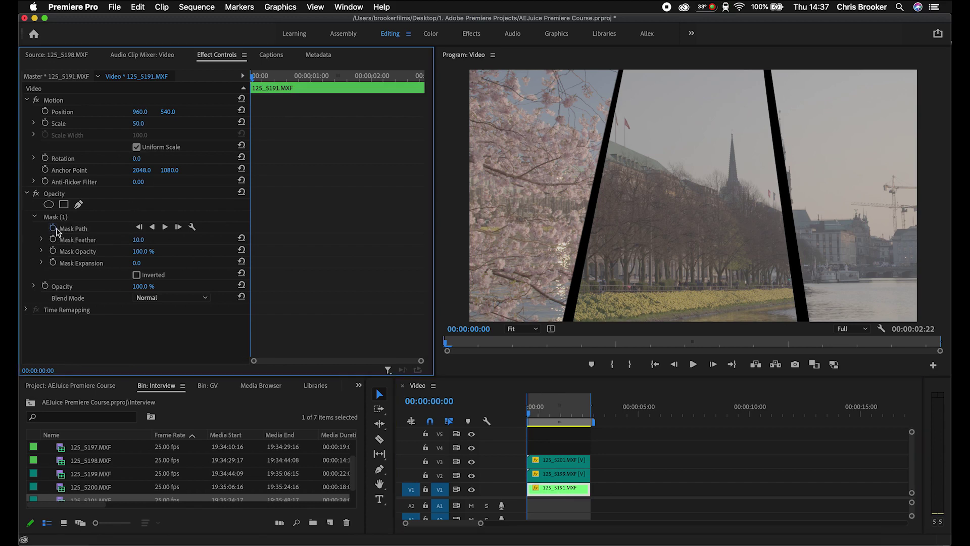
drag(551, 412, 584, 413)
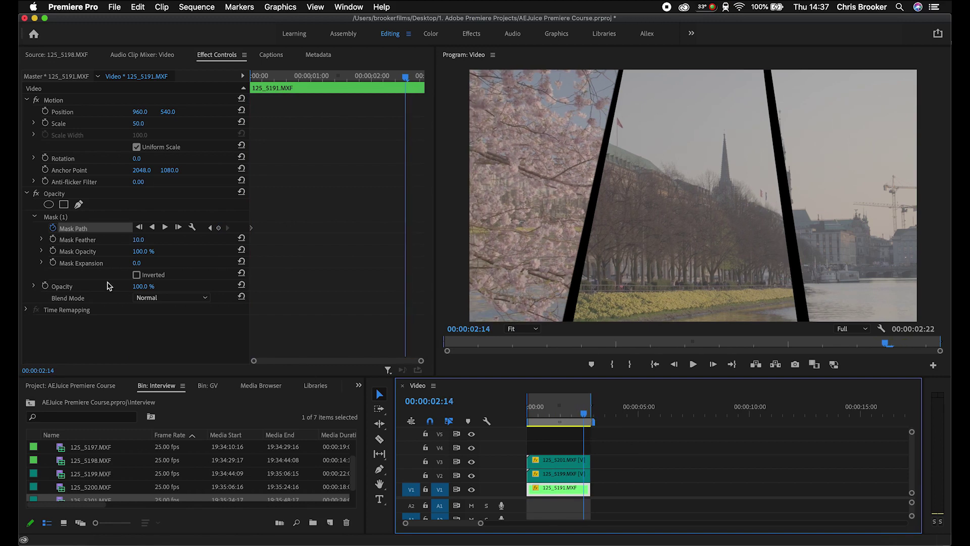
At 00:00:02:14, move the V1 clip mask's upper-right and lower-right points so its inner edge slants the opposite way, keeping corners sharp.
click(68, 222)
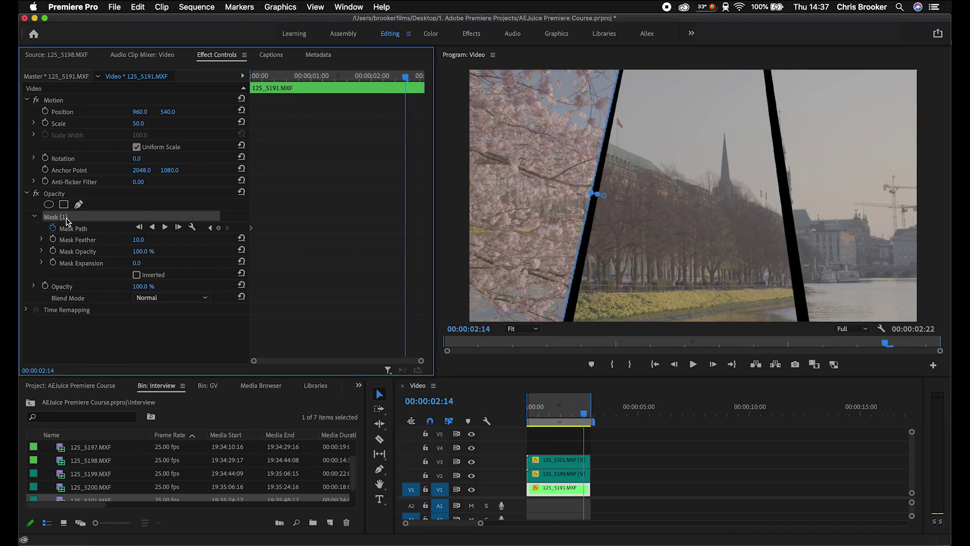
click(515, 325)
click(525, 384)
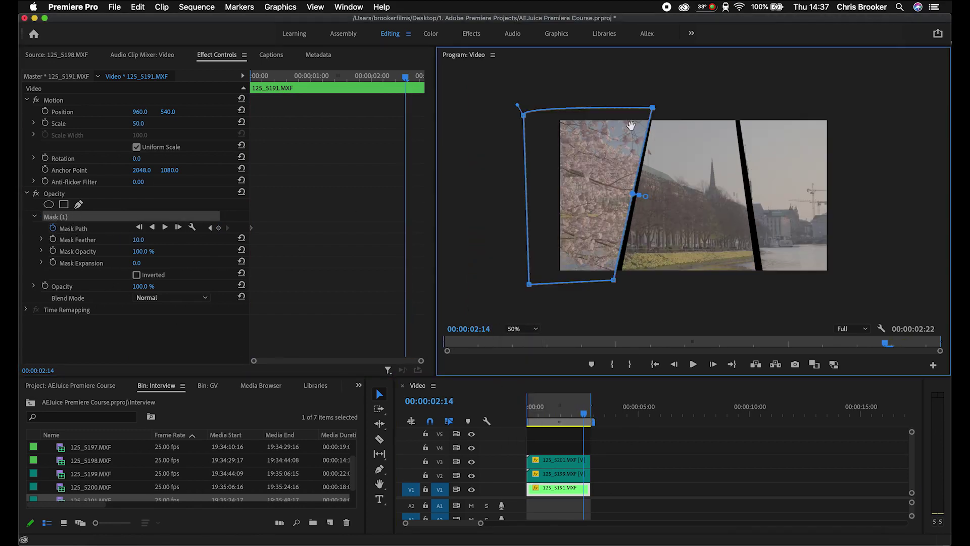
mouse_move(653, 109)
mouse_down()
mouse_move(681, 102)
mouse_move(696, 112)
mouse_move(671, 110)
mouse_up()
click(652, 108)
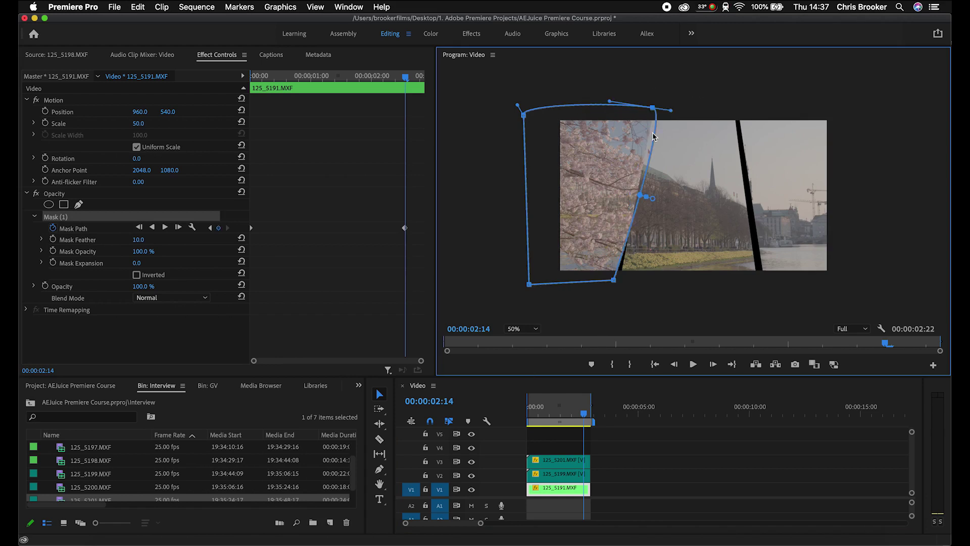
drag(614, 279, 677, 292)
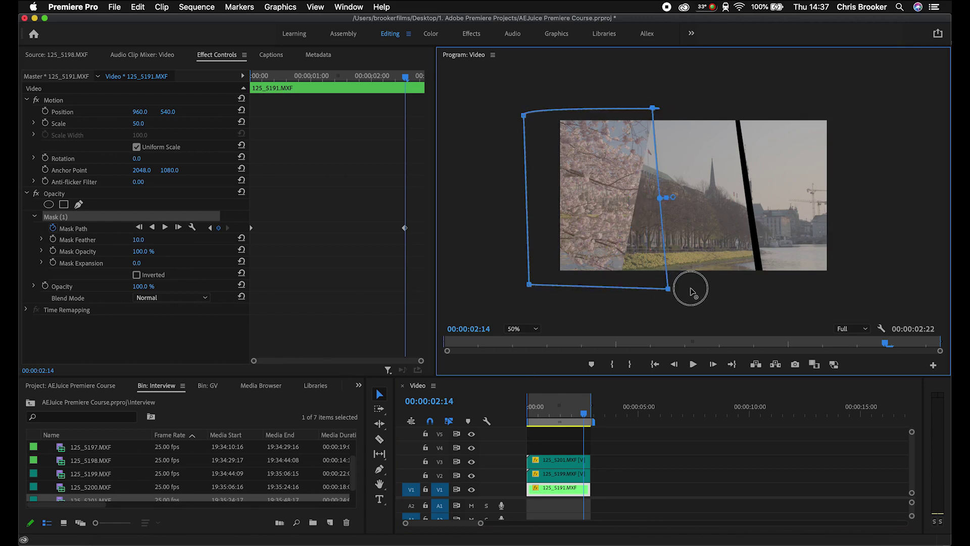
drag(690, 292, 690, 288)
Reshape the V2 clip's mask by moving its lower-left point right and its upper-right point left, following the V1 clip's new edge.
click(565, 475)
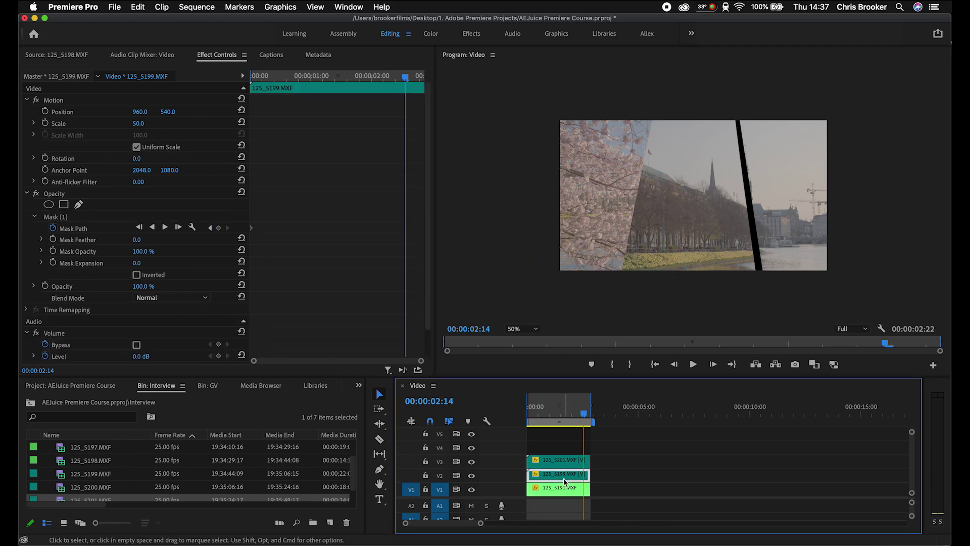
key(space)
click(52, 218)
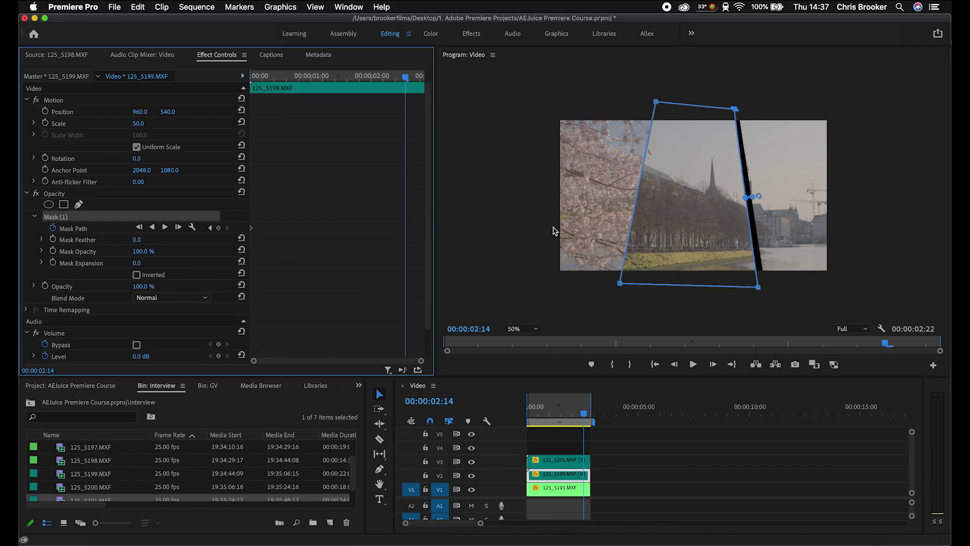
mouse_move(704, 288)
mouse_down()
mouse_move(715, 281)
mouse_move(696, 284)
mouse_up()
click(678, 106)
drag(678, 107, 683, 107)
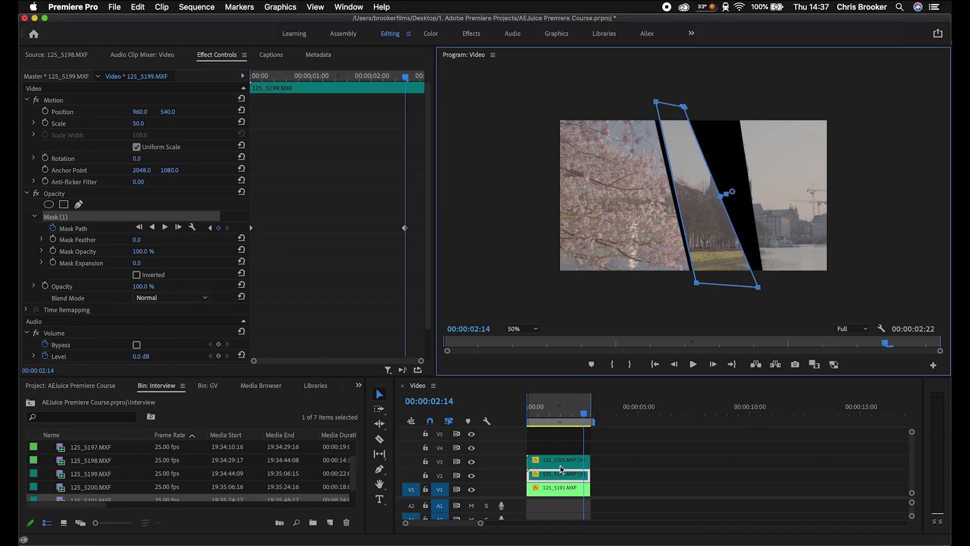
Move the upper-left point of the V3 clip's mask left to run parallel to the middle section, and fit the preview to the monitor.
click(81, 228)
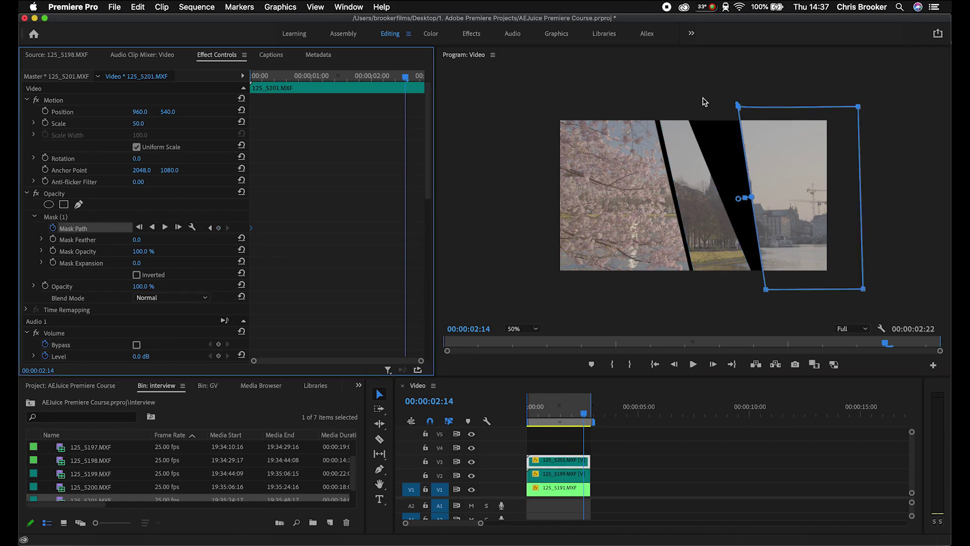
click(731, 108)
drag(732, 110, 690, 107)
click(521, 329)
click(512, 341)
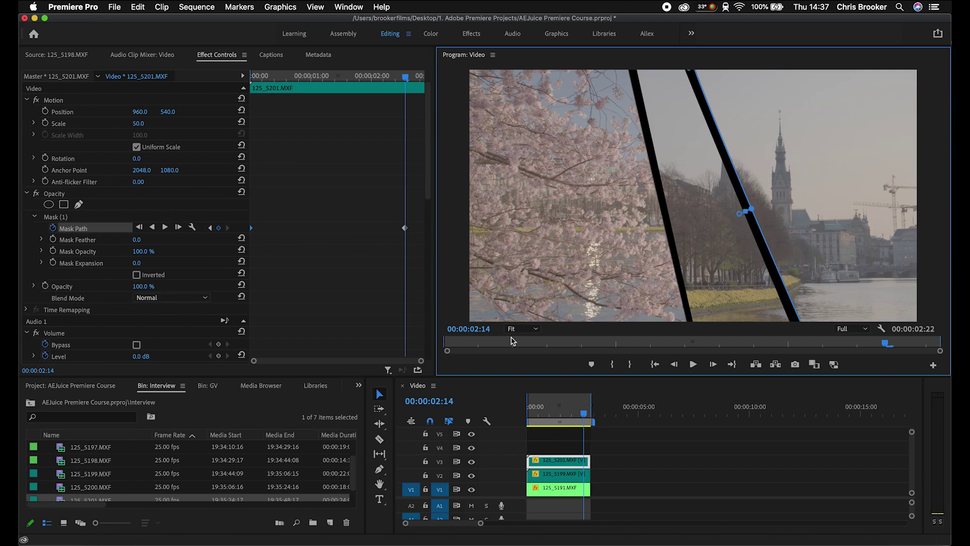
Play the sequence from the start to review the animated three-way split screen.
click(478, 422)
key(Home)
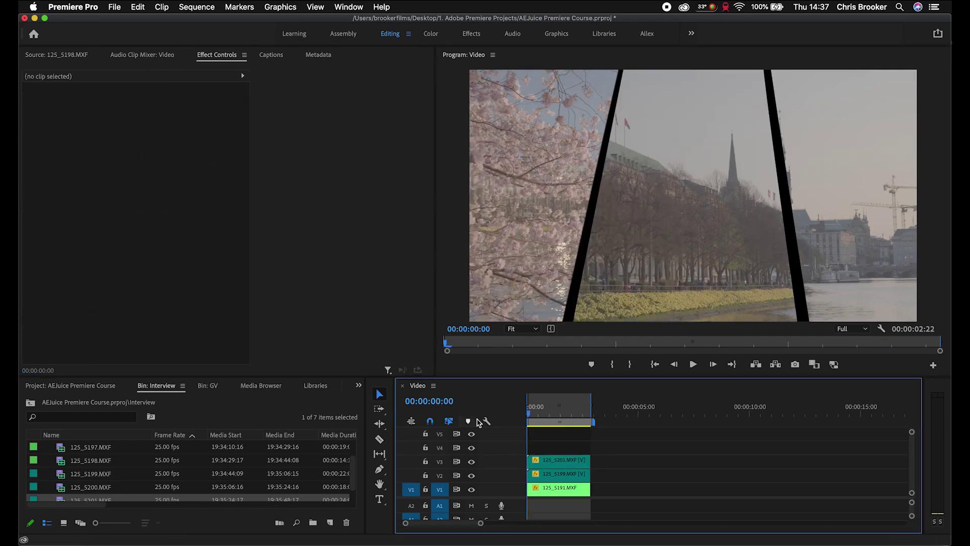
key(space)
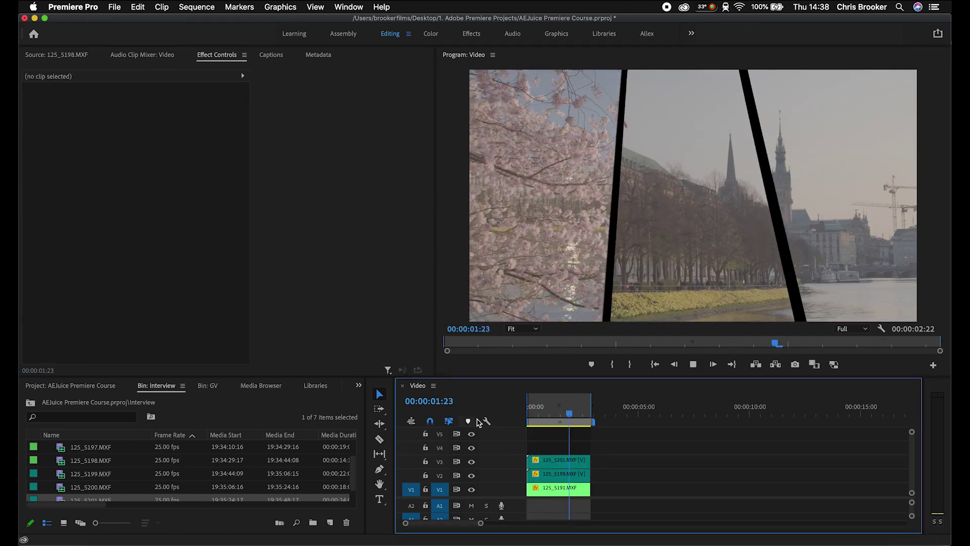
key(space)
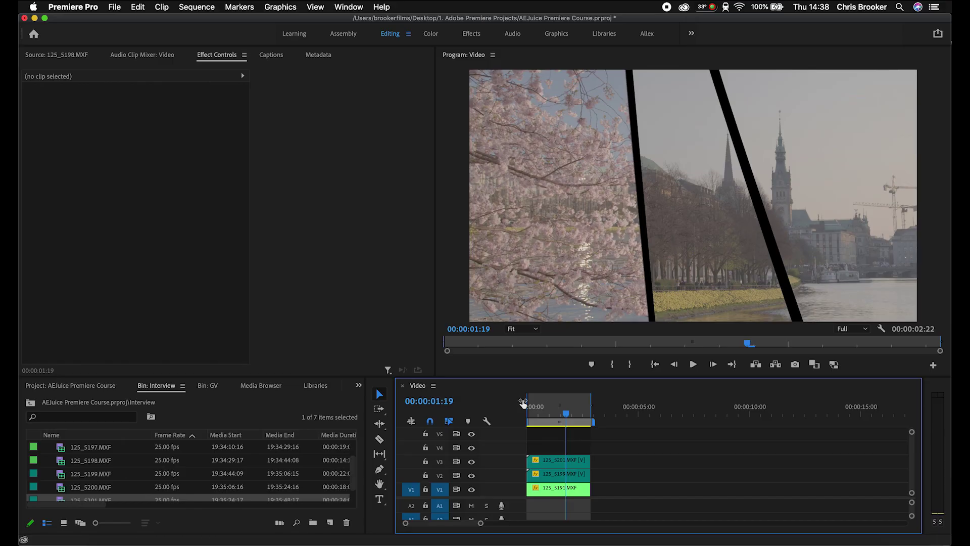
At 00:00:01:19, add a point on the slanted edge of the V3 clip's mask and shift the mask right.
click(559, 459)
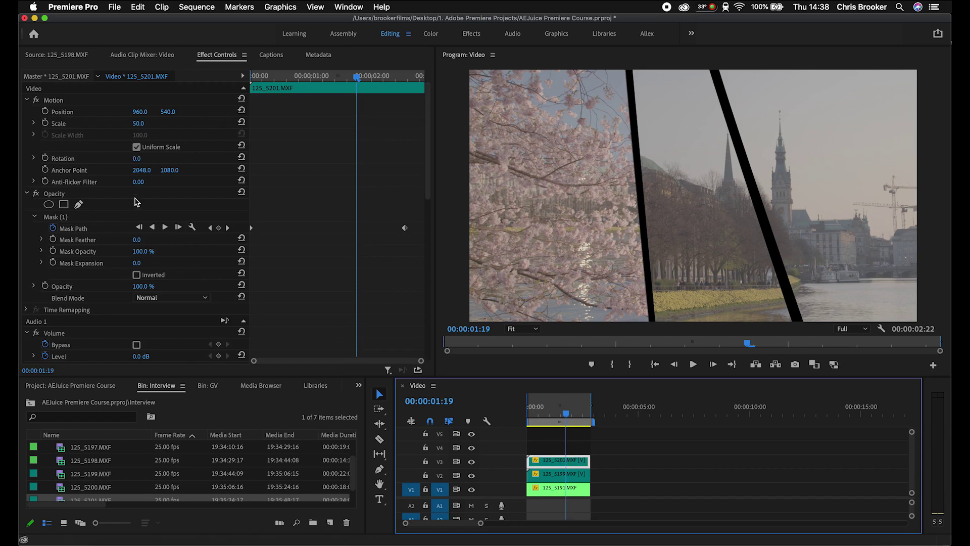
click(54, 218)
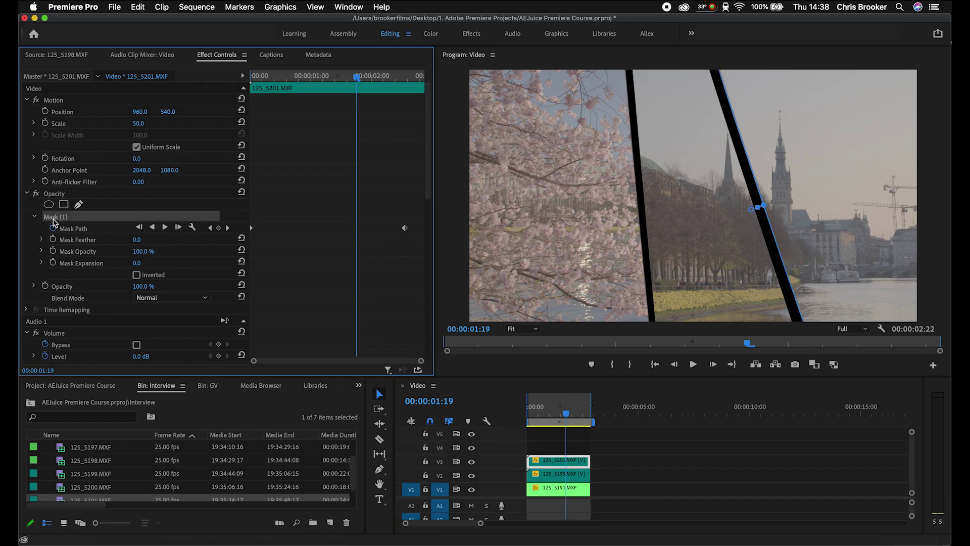
click(747, 154)
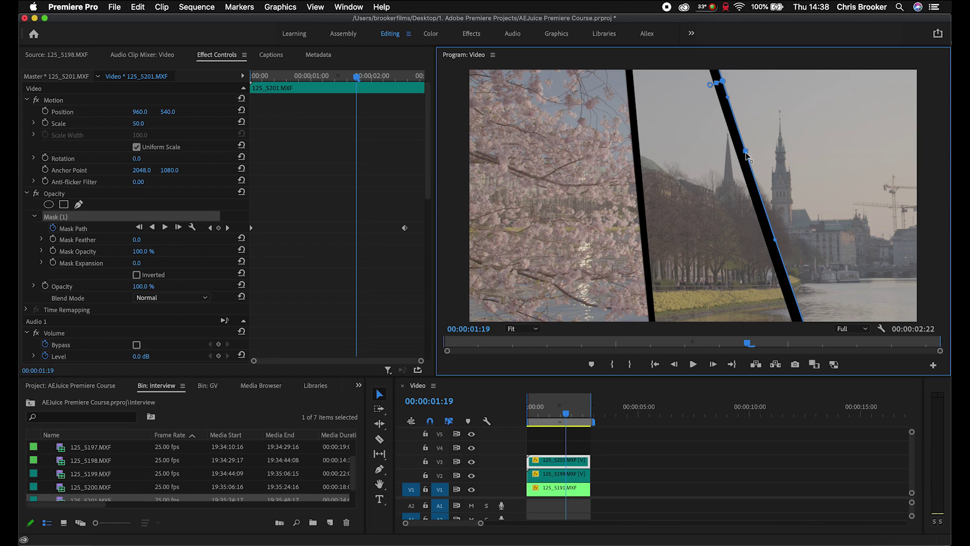
click(747, 150)
mouse_move(753, 151)
mouse_down()
mouse_move(764, 141)
mouse_move(740, 152)
mouse_move(749, 154)
mouse_up()
drag(790, 282, 799, 275)
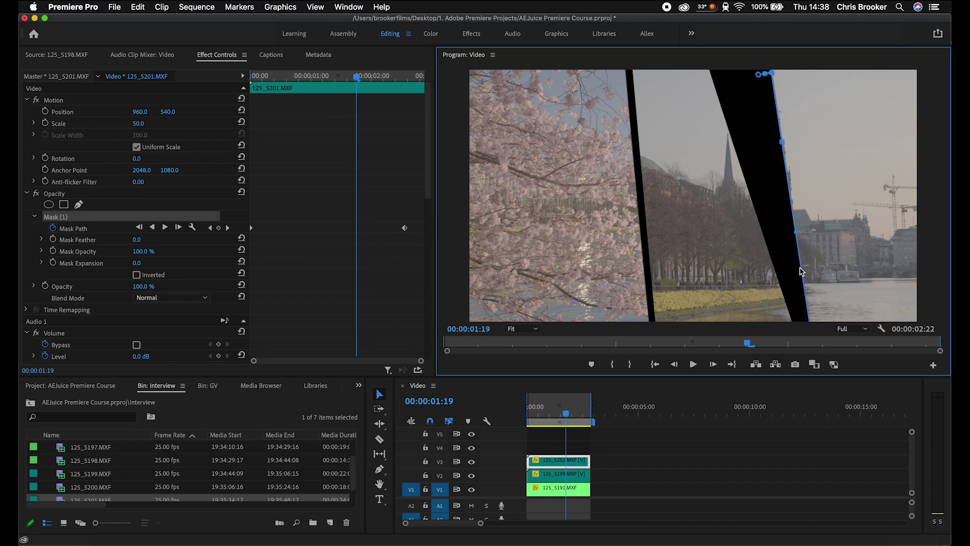
Add another point low on the V3 clip's mask edge, pull it right, and lengthen its upper handle to curve the edge.
click(801, 269)
drag(800, 269, 832, 253)
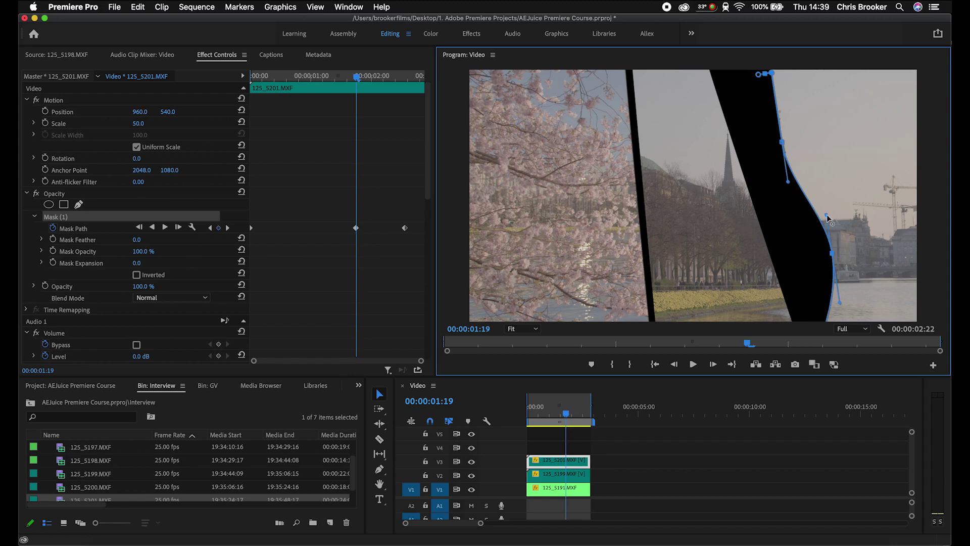
drag(827, 217, 830, 170)
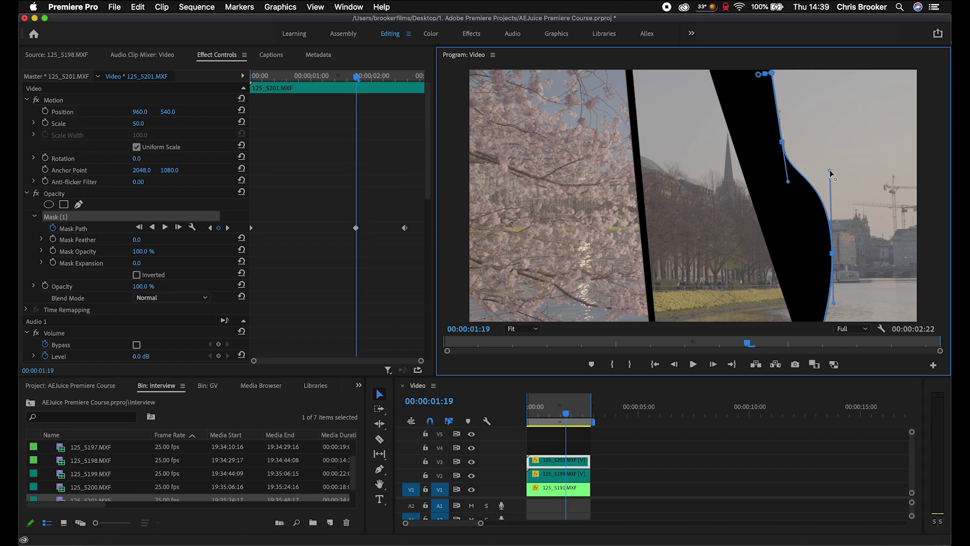
click(858, 322)
drag(858, 321, 821, 247)
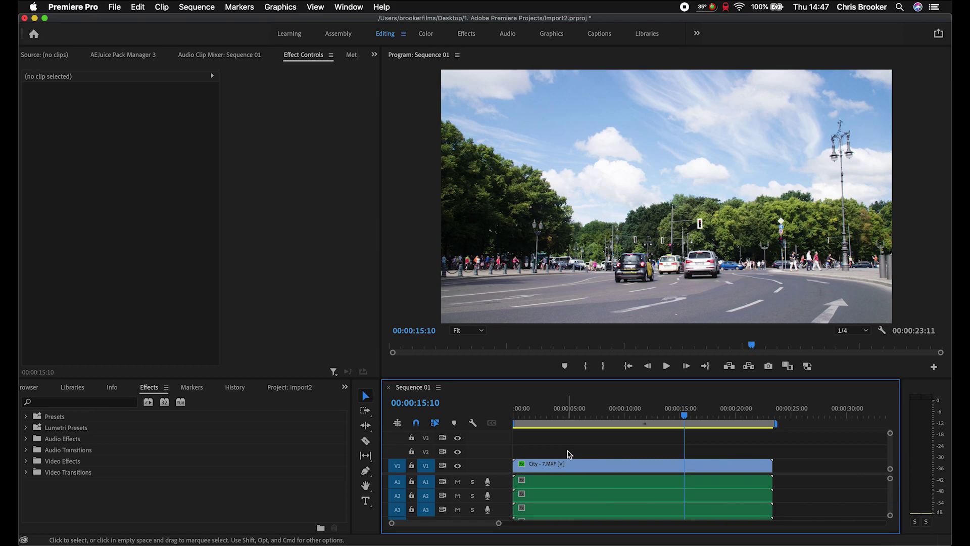
Create a new legacy title named Title 01 with the default 1920 x 1080, 25.00 fps settings.
click(568, 466)
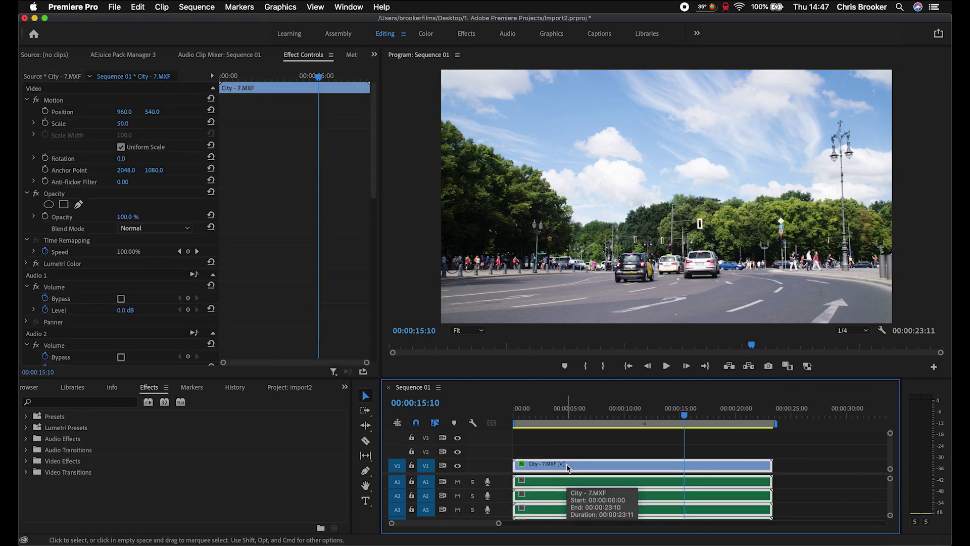
click(579, 445)
click(560, 481)
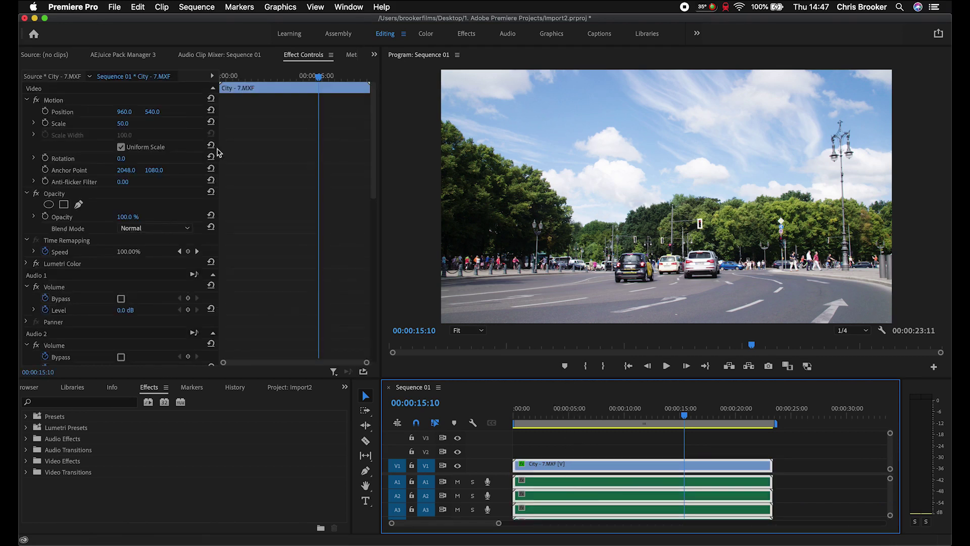
click(121, 6)
mouse_move(123, 21)
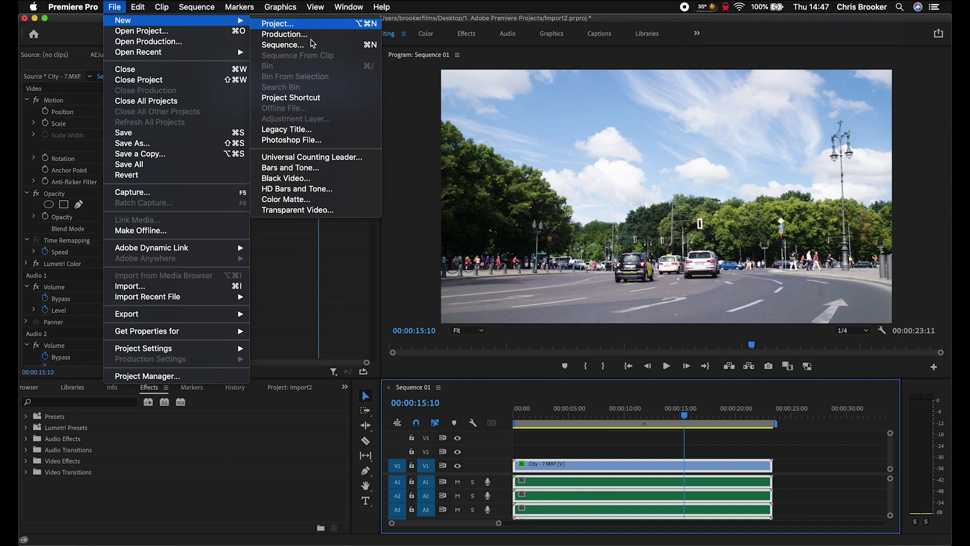
click(274, 131)
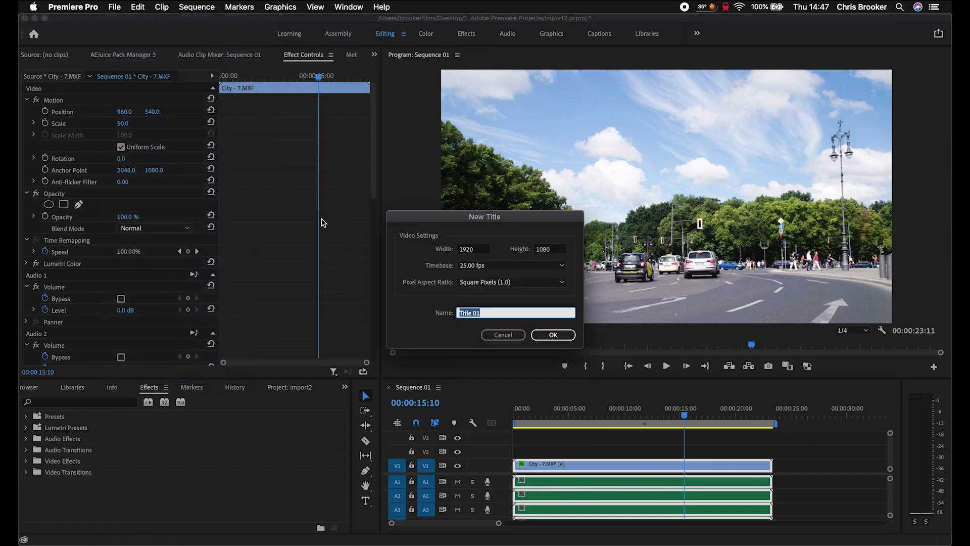
key(Return)
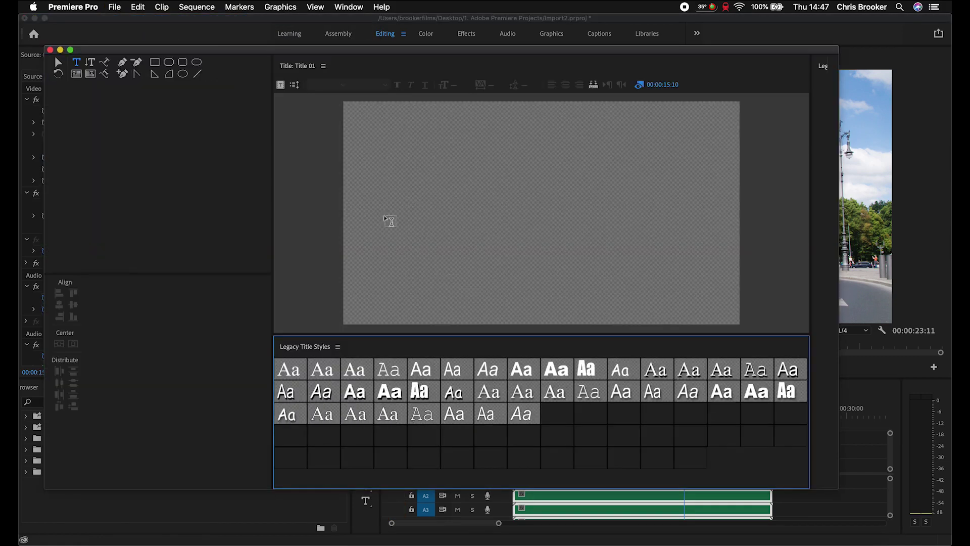
Add the text AEJUICE to the title in bold Avenir Black at font size 329.
drag(271, 171, 201, 216)
click(402, 202)
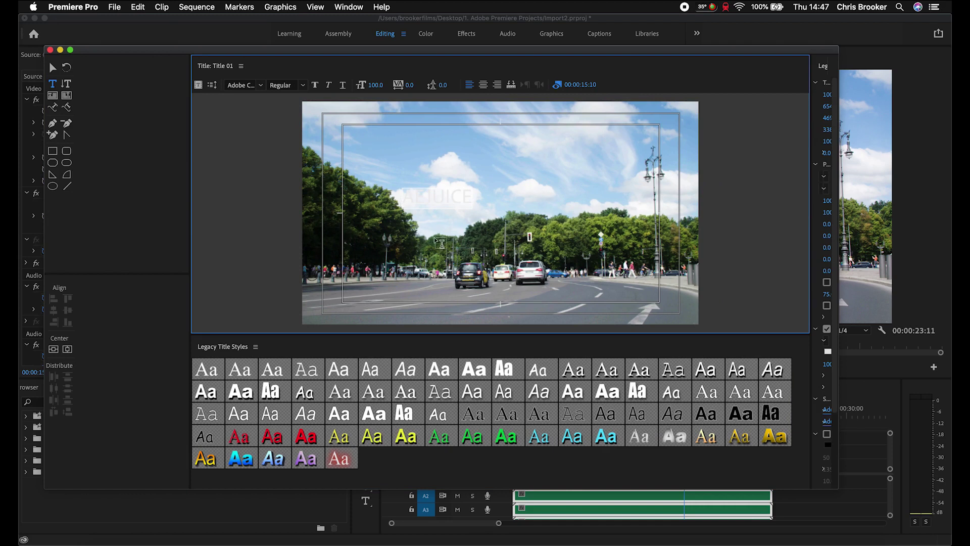
click(244, 86)
text(Avenir)
key(Return)
drag(375, 84, 389, 85)
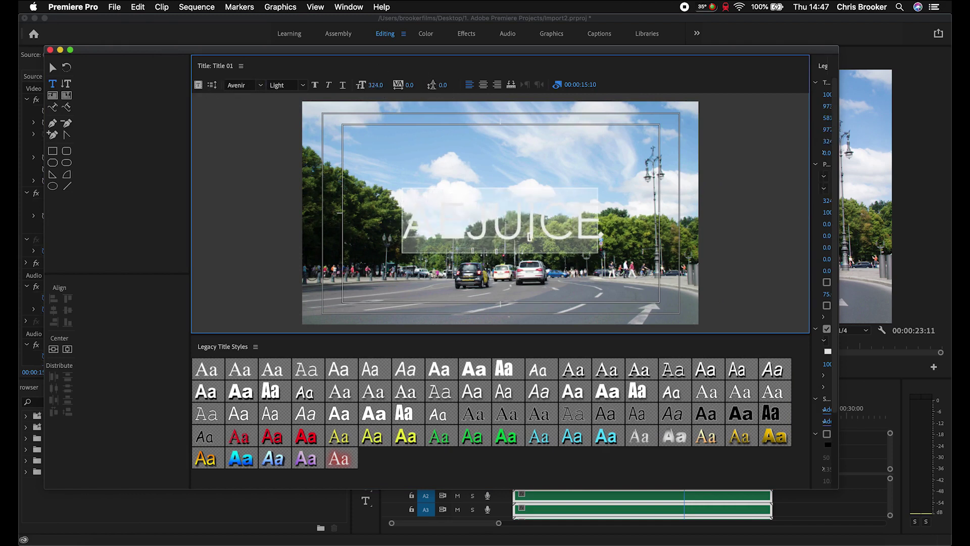
click(317, 86)
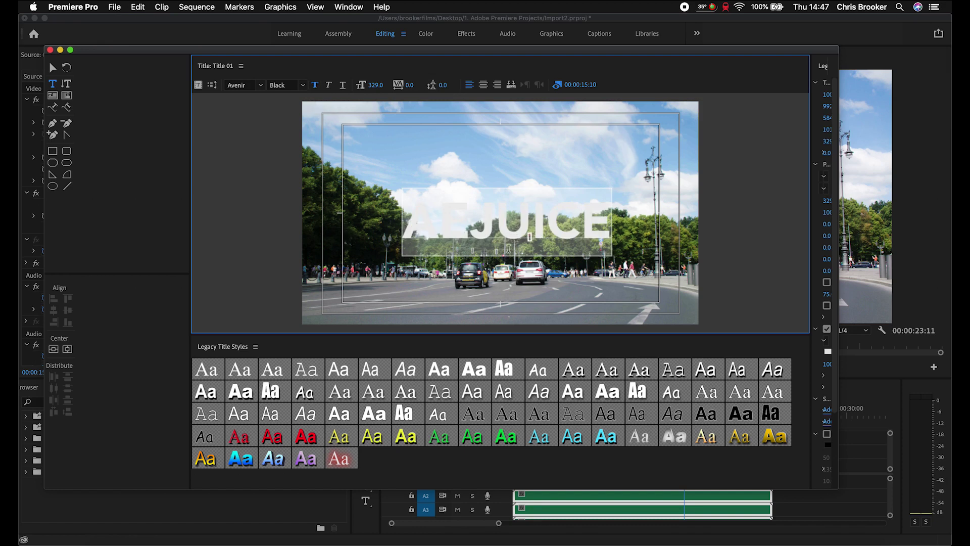
Set the title text's fill to white (FFFFFF), centre it in the frame and close the title editor.
click(827, 351)
click(595, 207)
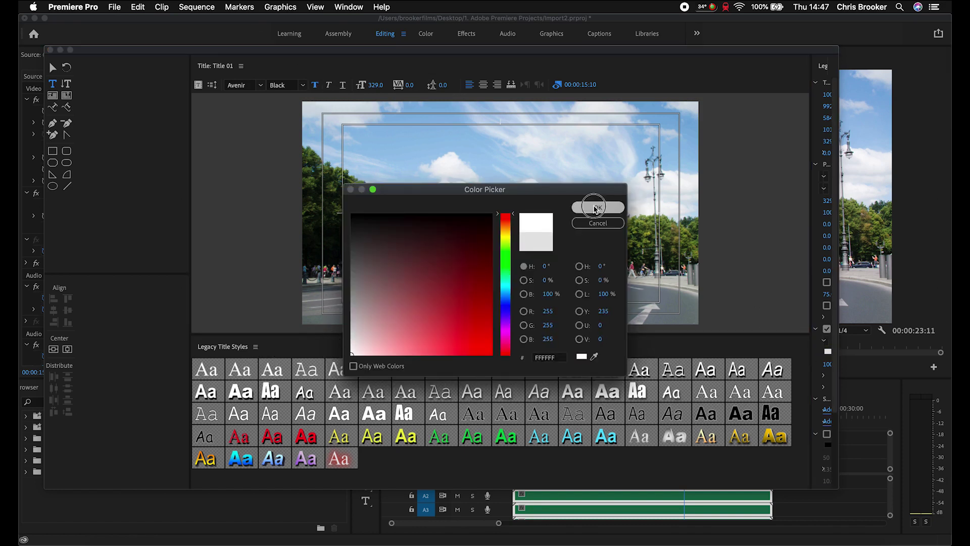
click(53, 349)
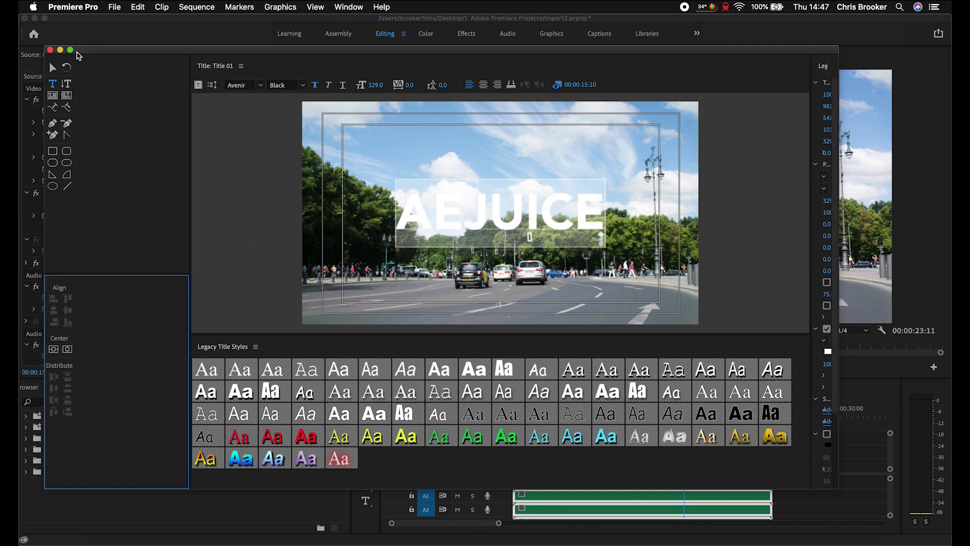
click(50, 49)
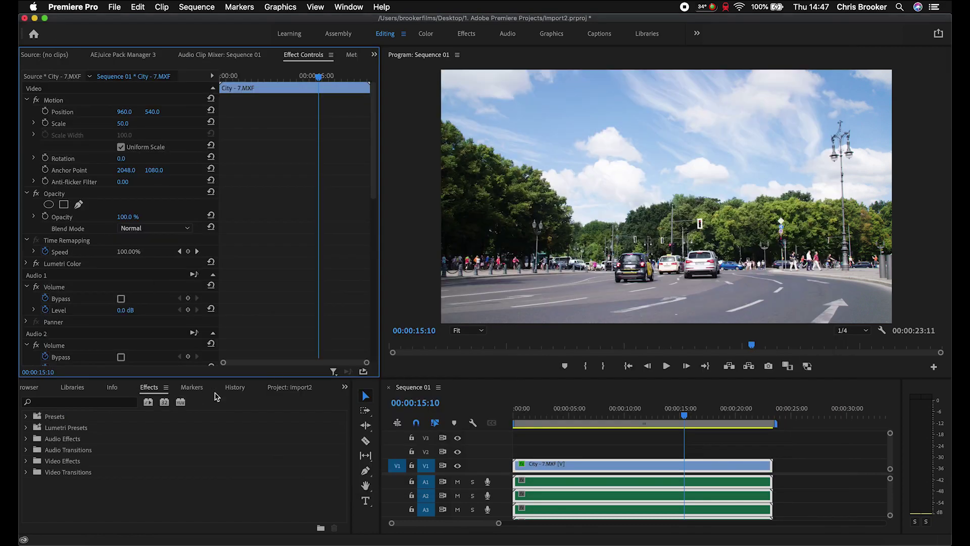
Place Title 01 on V2 above the City - 7.MXF clip and extend it to the clip's full length.
click(290, 386)
drag(76, 448, 771, 447)
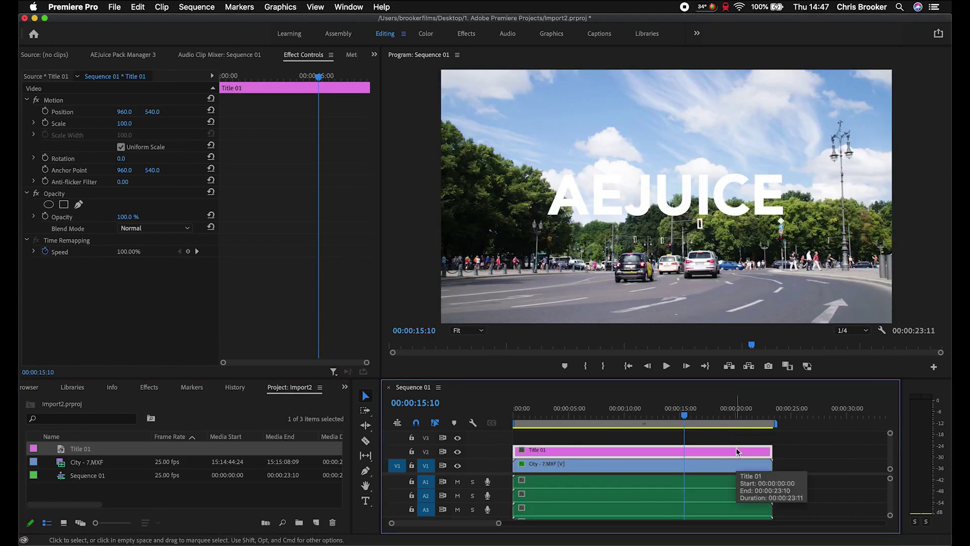
Find the Track Matte Key effect and apply it to the City - 7.MXF clip on V1.
click(149, 387)
click(93, 403)
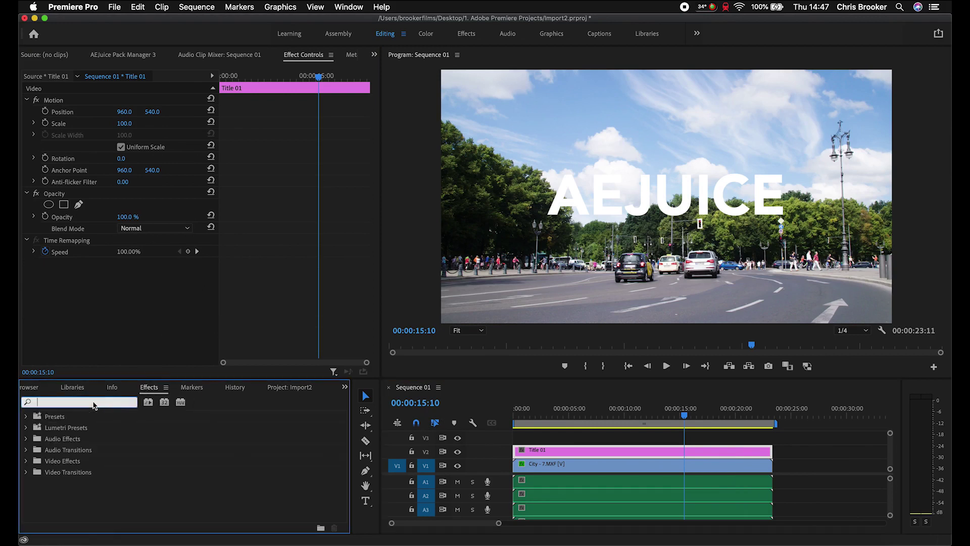
text(track matte)
click(86, 484)
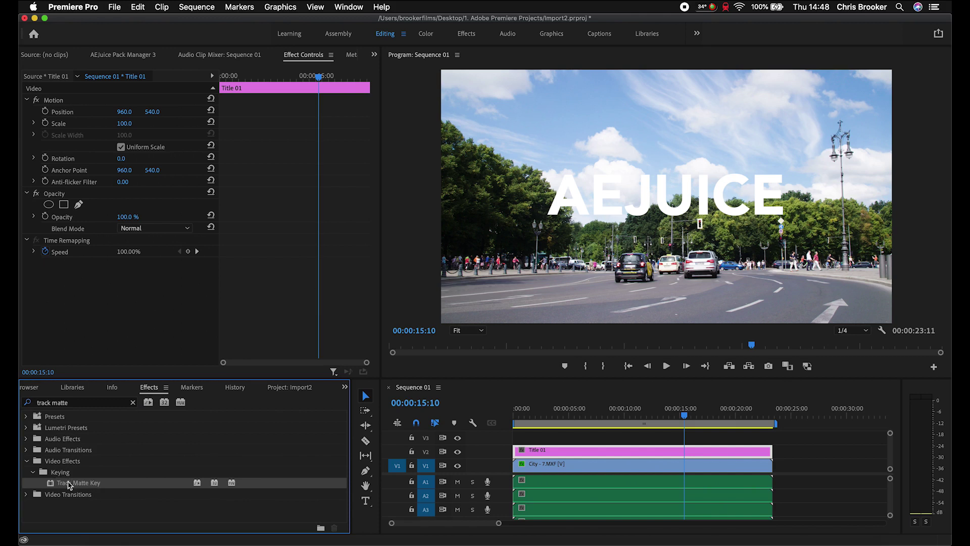
drag(69, 484, 591, 470)
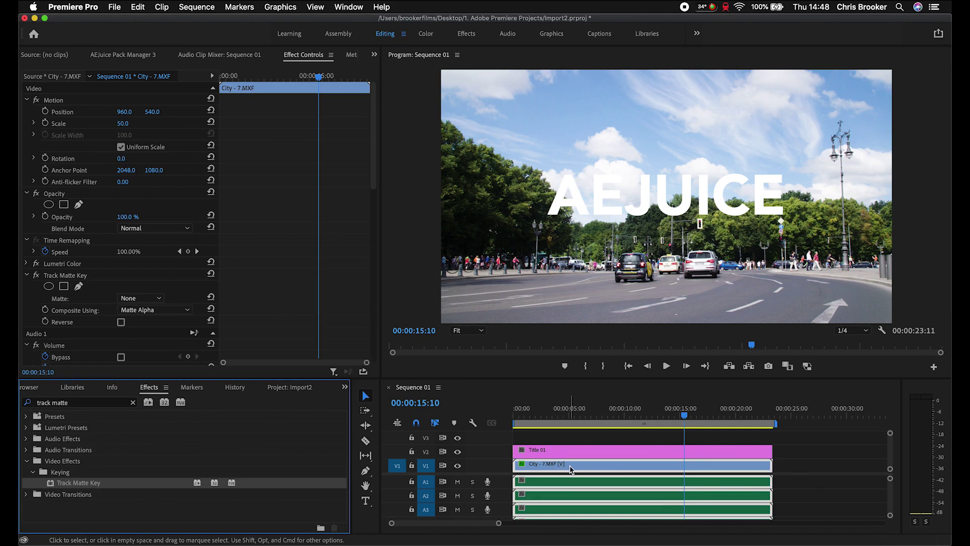
Set the Track Matte Key on City - 7.MXF to use Video 2 as its matte, composited using Matte Alpha.
click(140, 298)
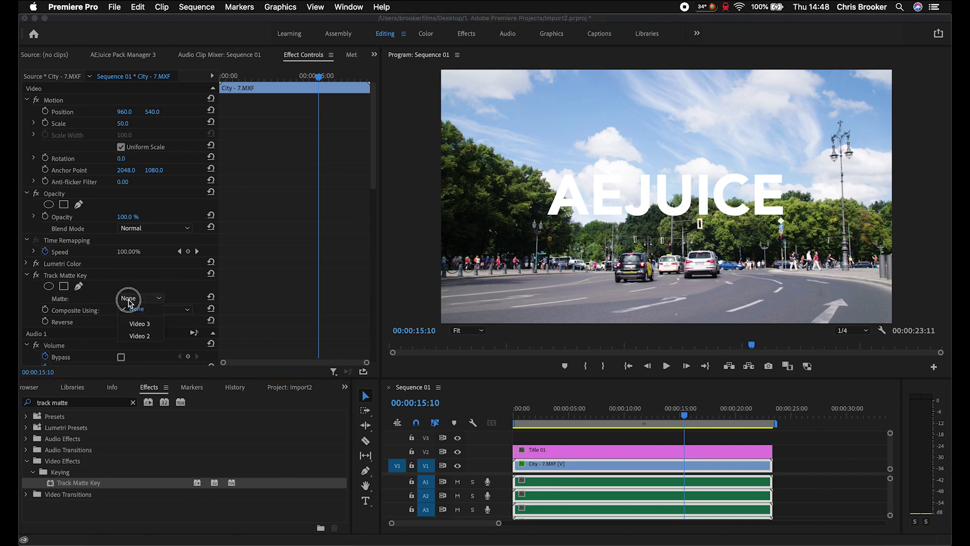
click(139, 335)
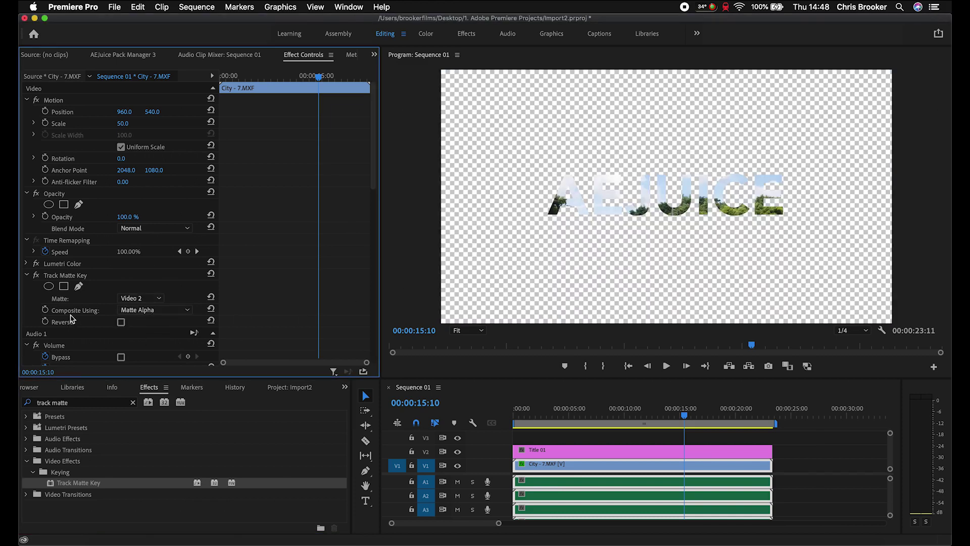
click(146, 310)
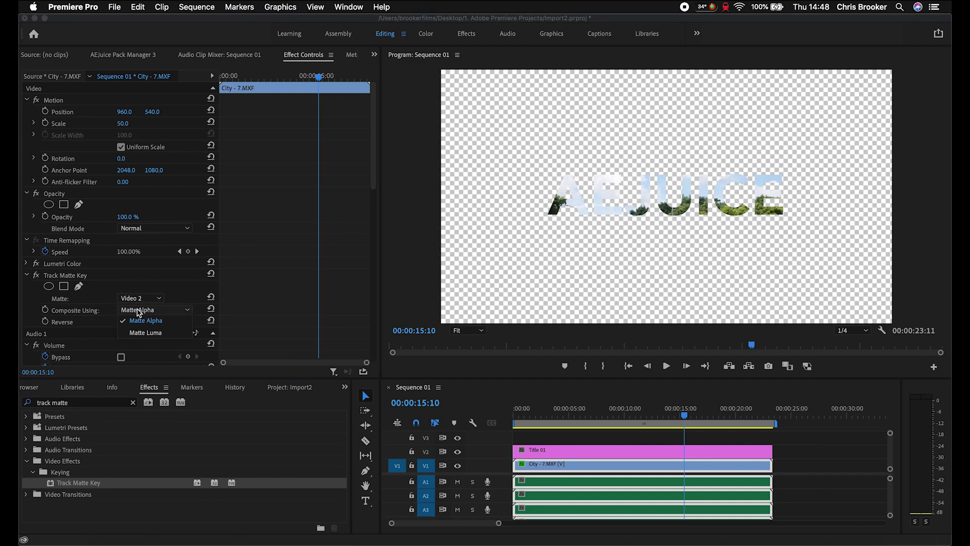
click(160, 322)
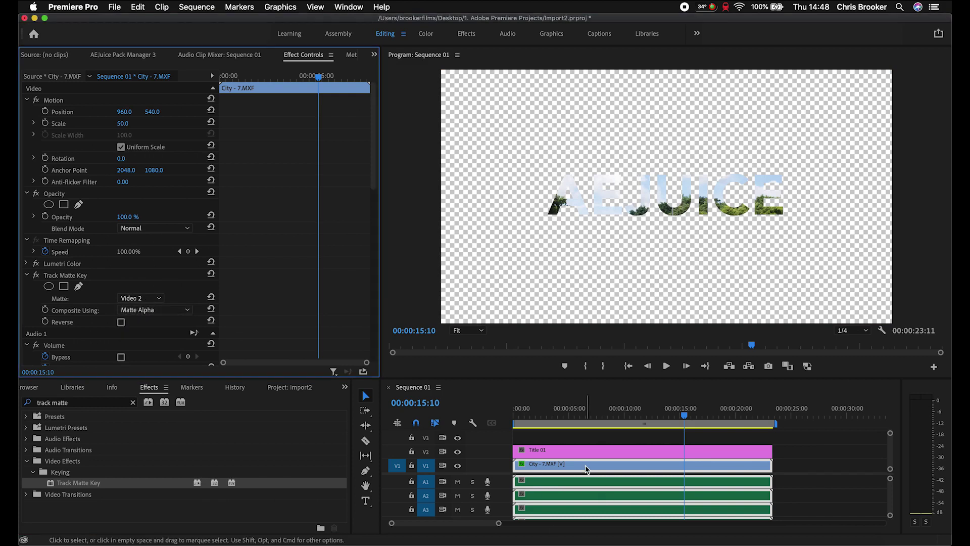
Scale the Title 01 clip to 150 and lower it to a vertical position of 581.
click(581, 450)
click(124, 123)
text(1)
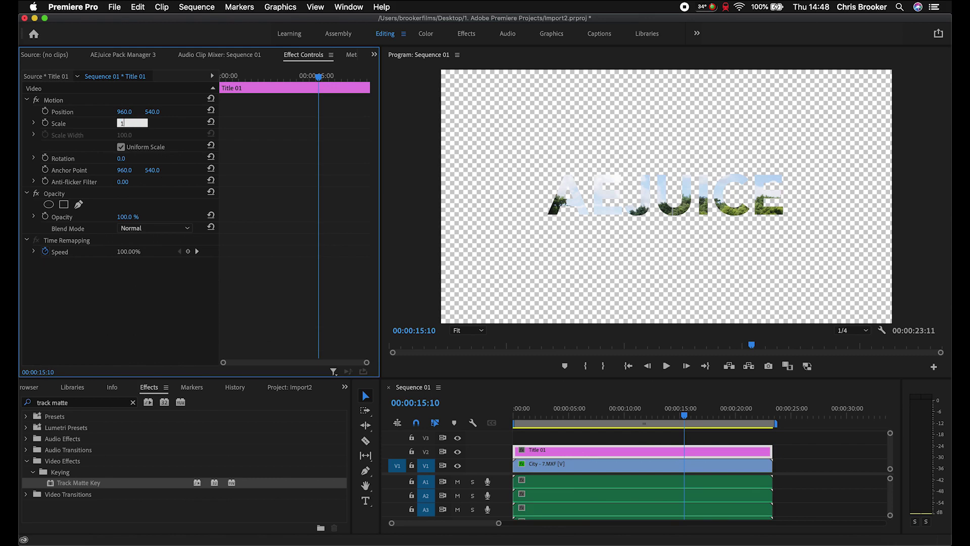
text(50)
key(Return)
mouse_move(164, 112)
mouse_down()
mouse_move(173, 112)
mouse_move(157, 112)
mouse_up()
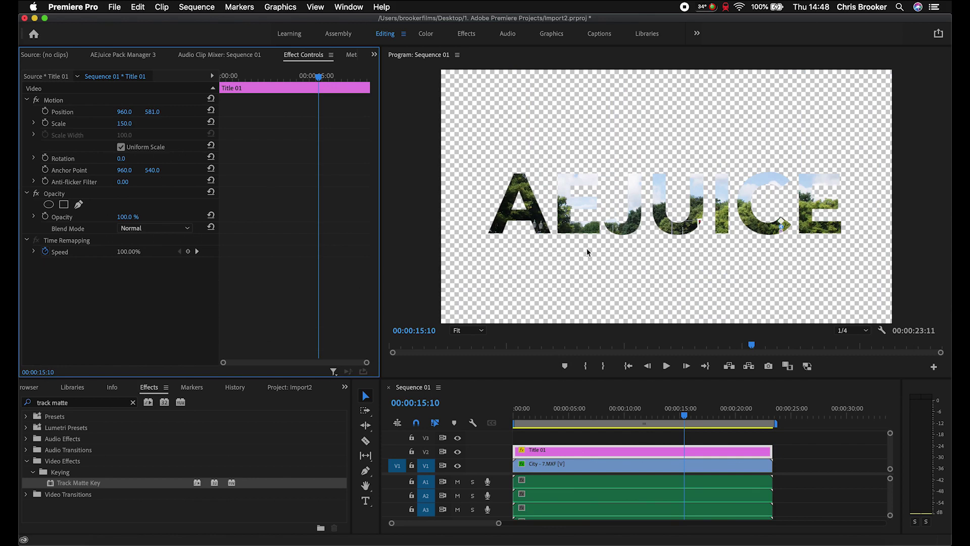
Turn off the program monitor's transparency grid and check the Composite Using setting of the City - 7.MXF clip's Track Matte Key.
click(881, 330)
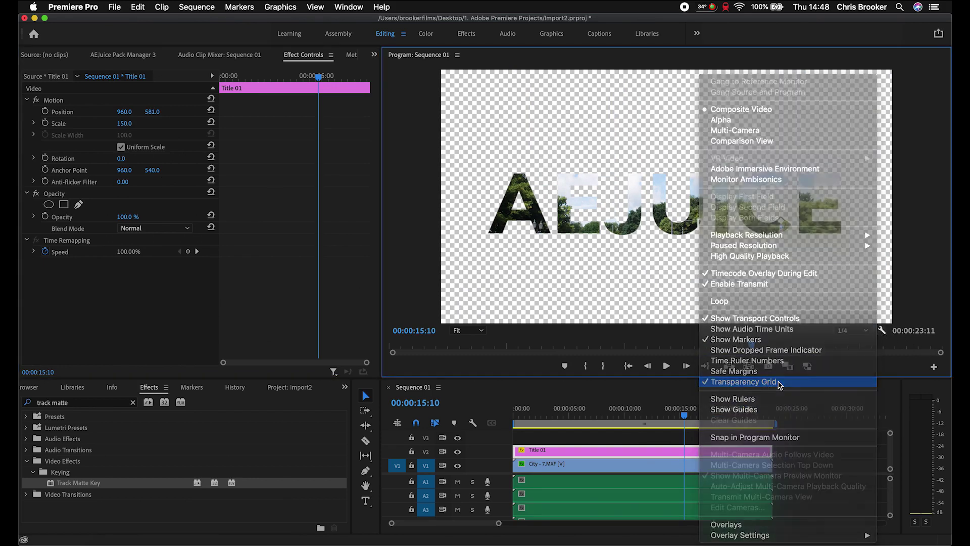
click(743, 382)
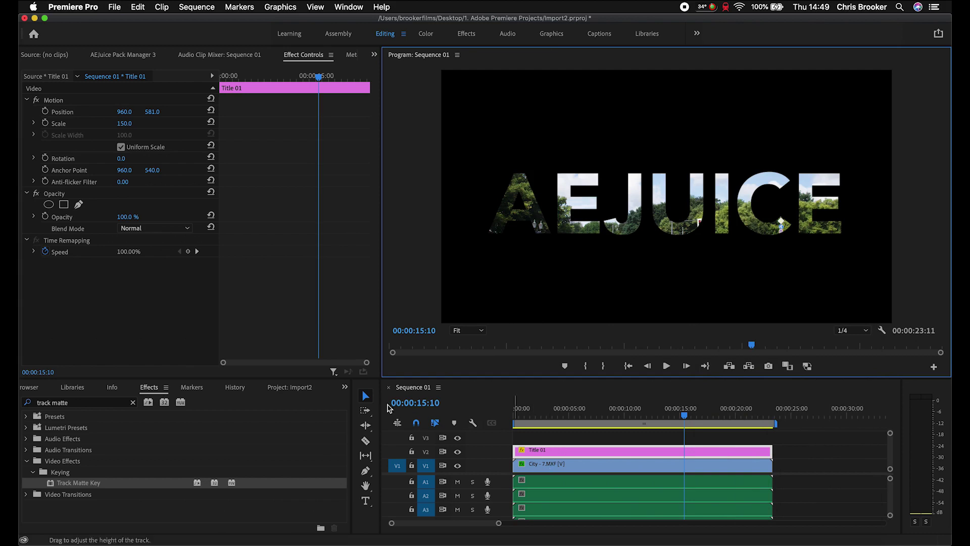
click(536, 468)
click(134, 309)
click(143, 314)
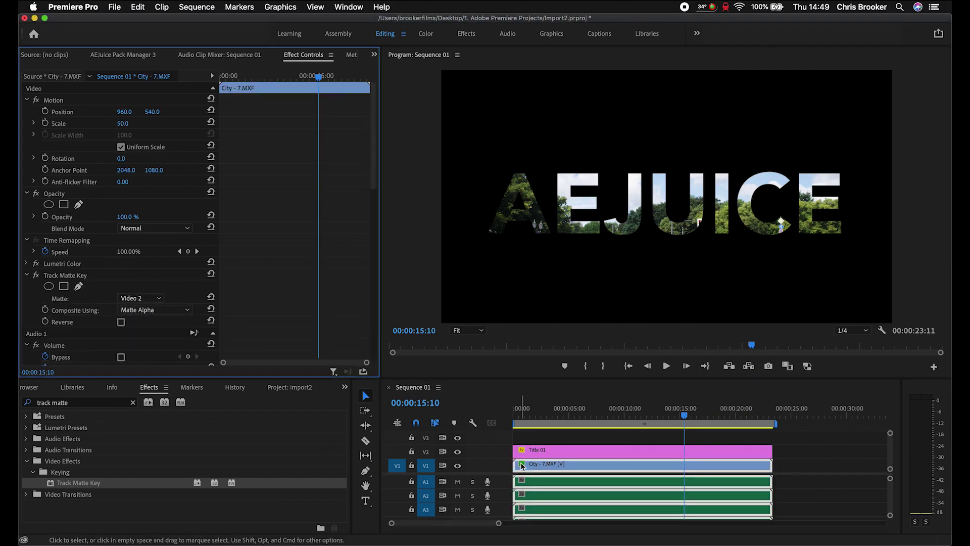
Remove the Track Matte Key effect from City - 7.MXF and delete Title 01 from V2.
click(71, 276)
key(Delete)
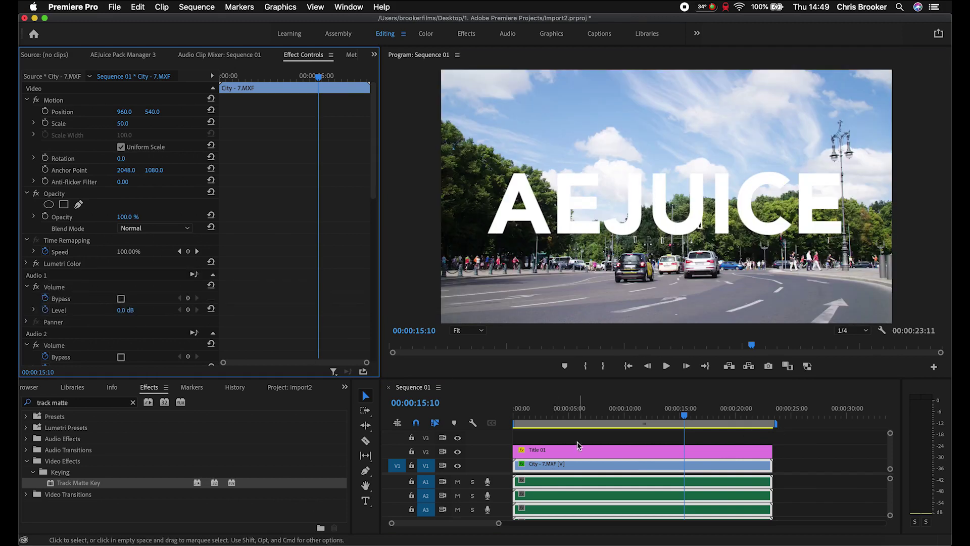
click(568, 451)
key(Delete)
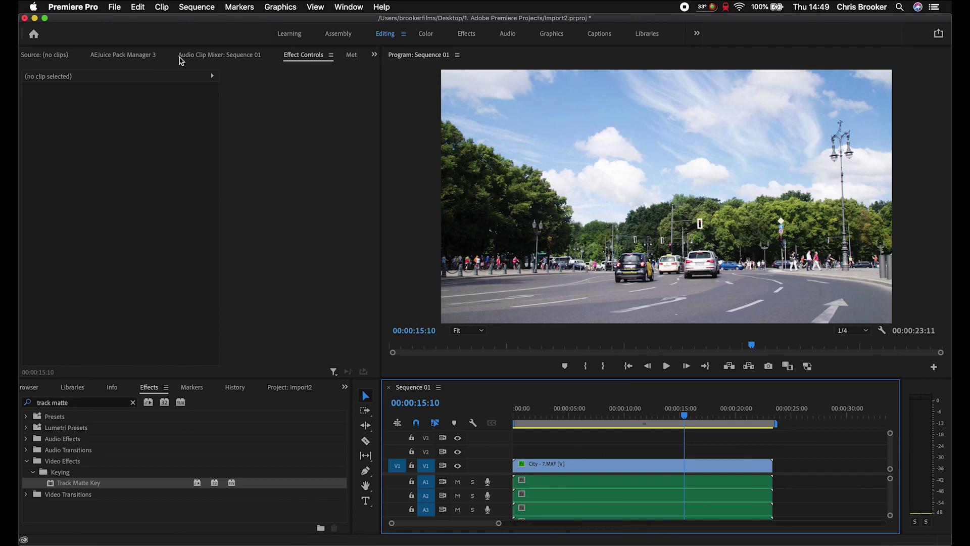
Create a new legacy title with the default settings and enable a solid black background for it.
click(115, 7)
mouse_move(176, 20)
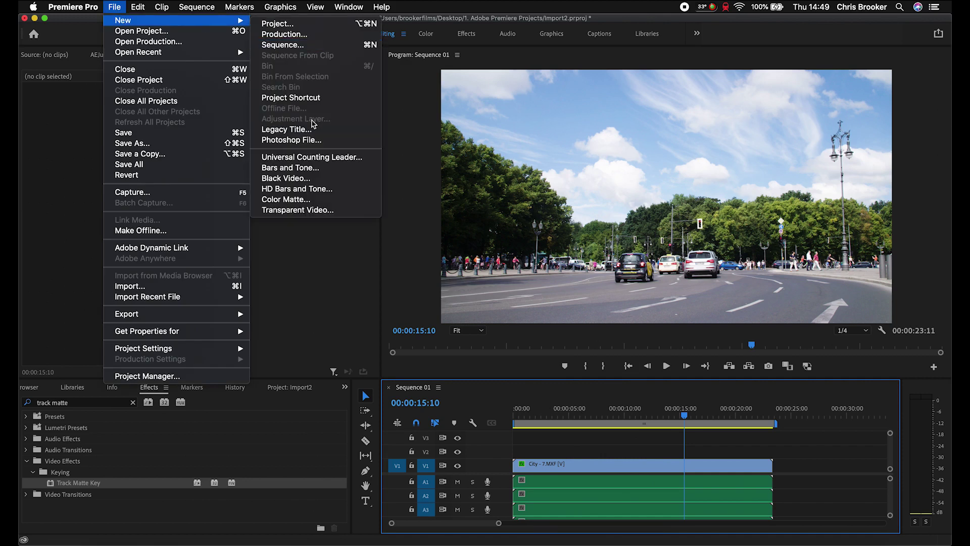
click(297, 129)
key(Return)
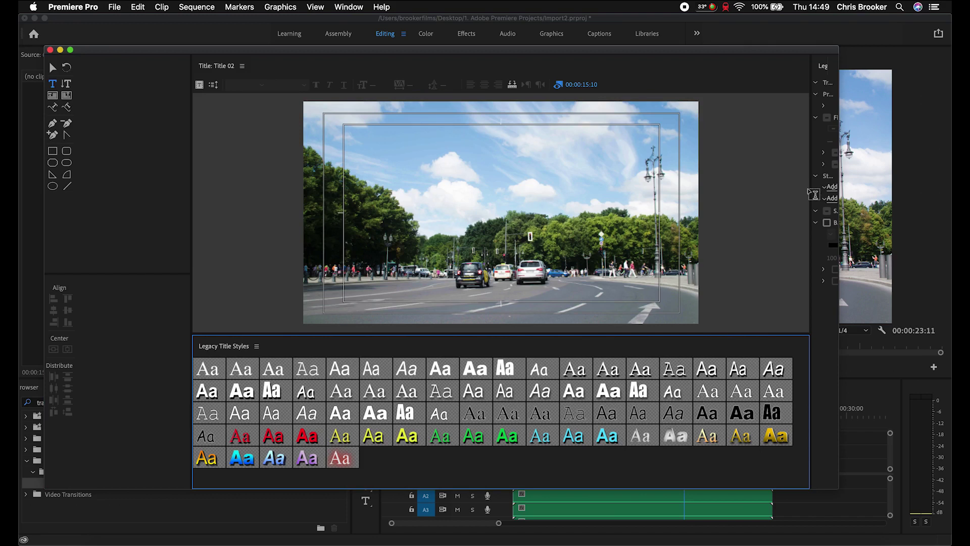
drag(814, 194, 774, 188)
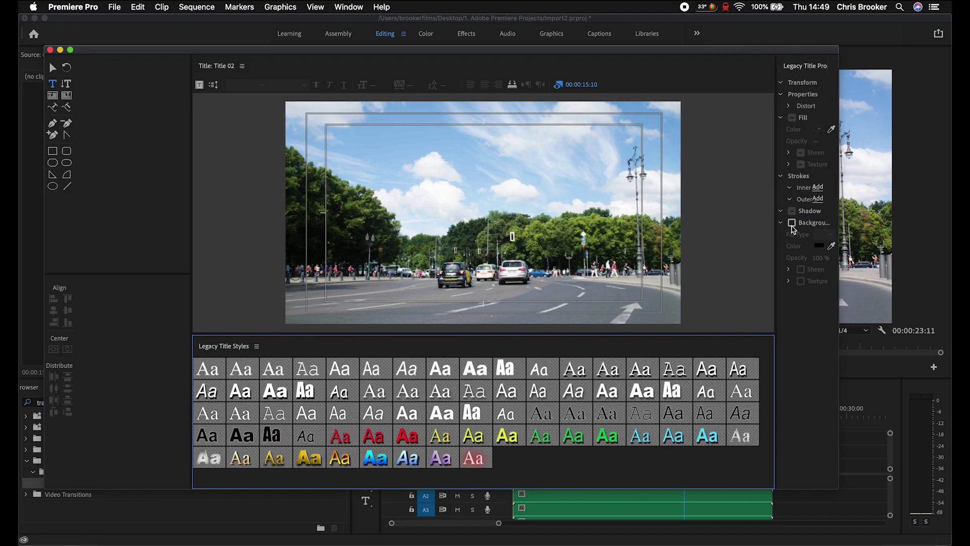
click(791, 224)
drag(779, 213, 722, 212)
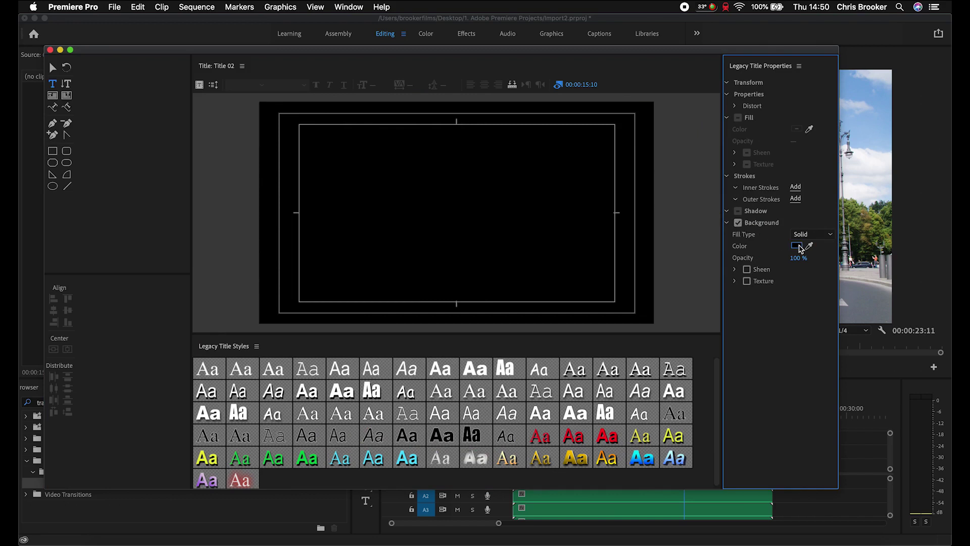
Draw an ellipse about 700 by 347 near the title's centre, fill it white (FFFFFF) and close the title editor.
click(52, 186)
drag(382, 177, 527, 248)
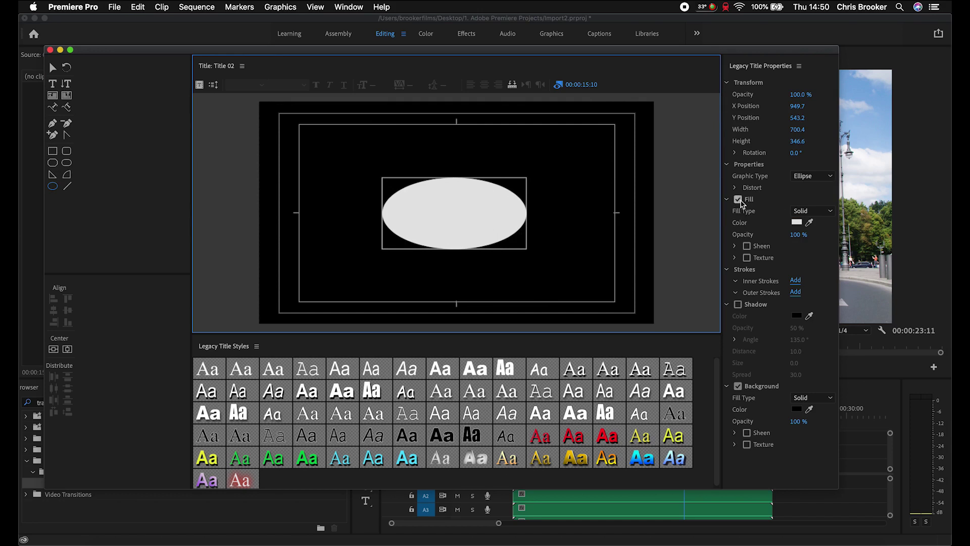
click(797, 223)
drag(352, 341, 338, 356)
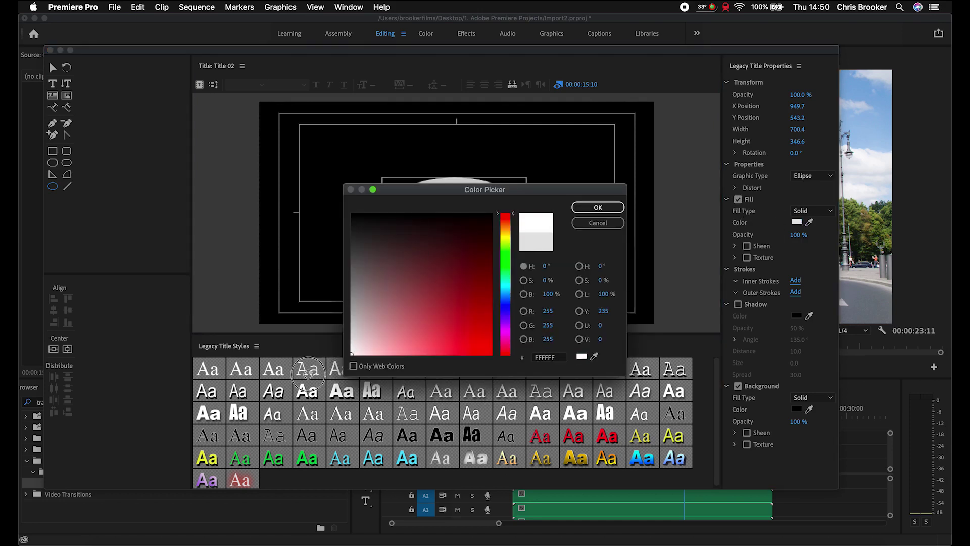
click(598, 207)
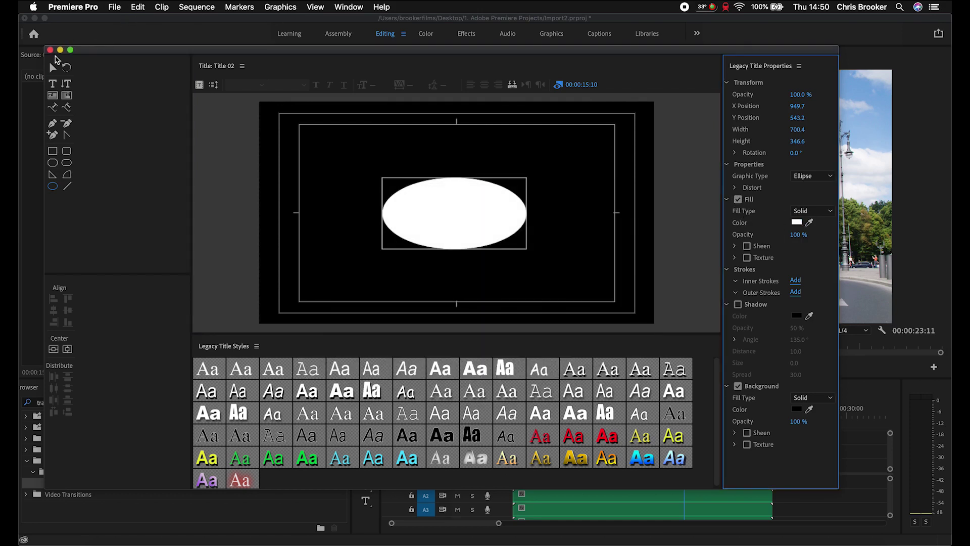
click(49, 49)
Place Title 02 on V2 above the City - 7.MXF clip and match it to the clip's full length.
click(299, 392)
drag(78, 461, 768, 448)
click(767, 449)
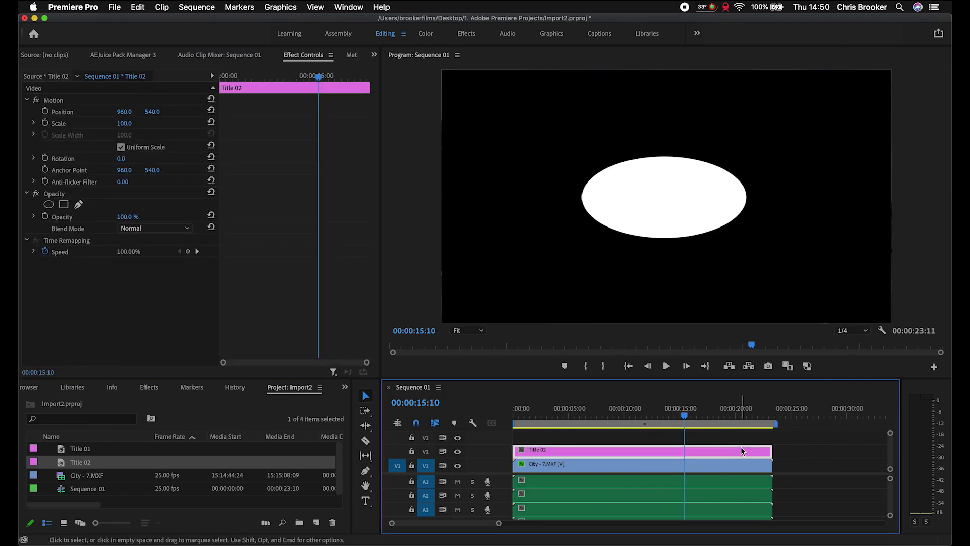
Apply the Track Matte Key effect to City - 7.MXF on V1 with Video 2 as its matte.
click(149, 388)
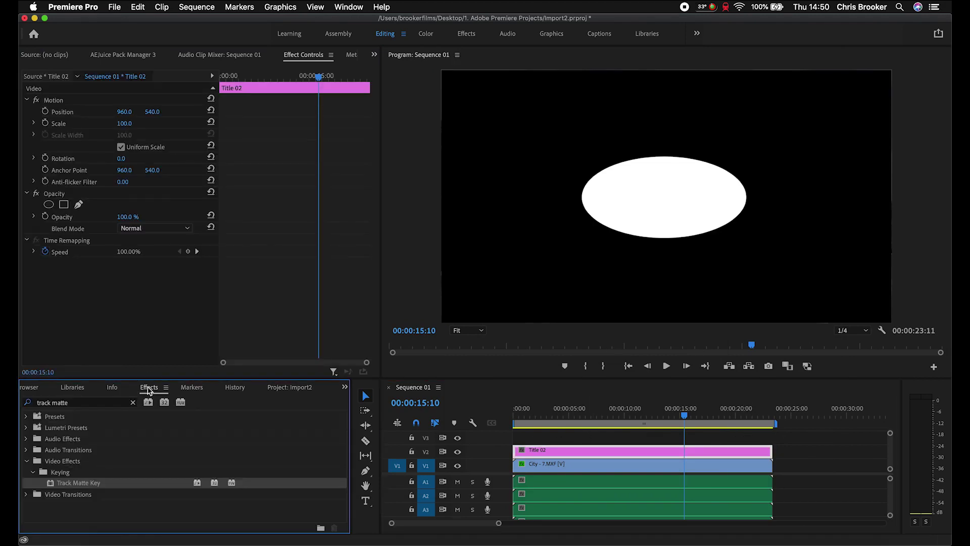
drag(73, 486, 575, 469)
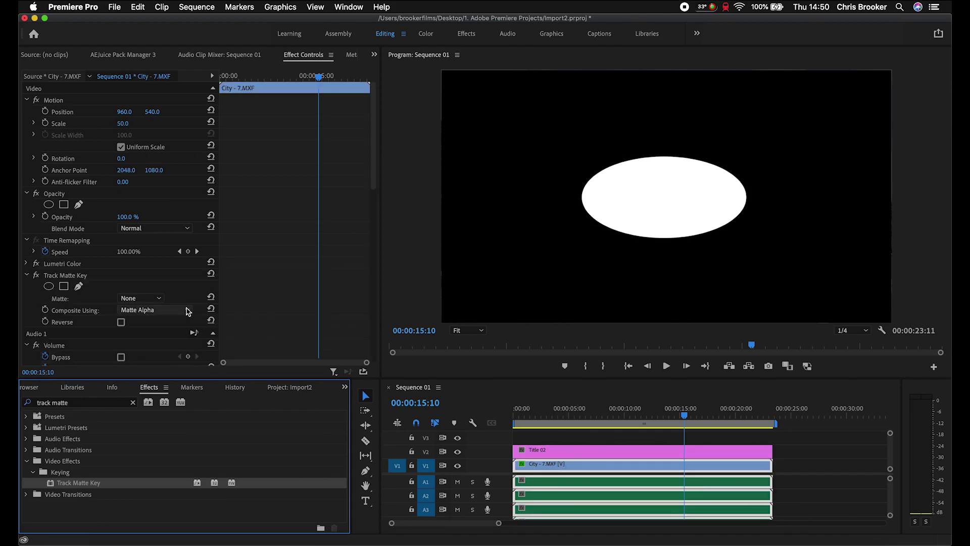
click(141, 298)
click(137, 336)
Set the Track Matte Key's Composite Using option to Matte Luma.
click(144, 310)
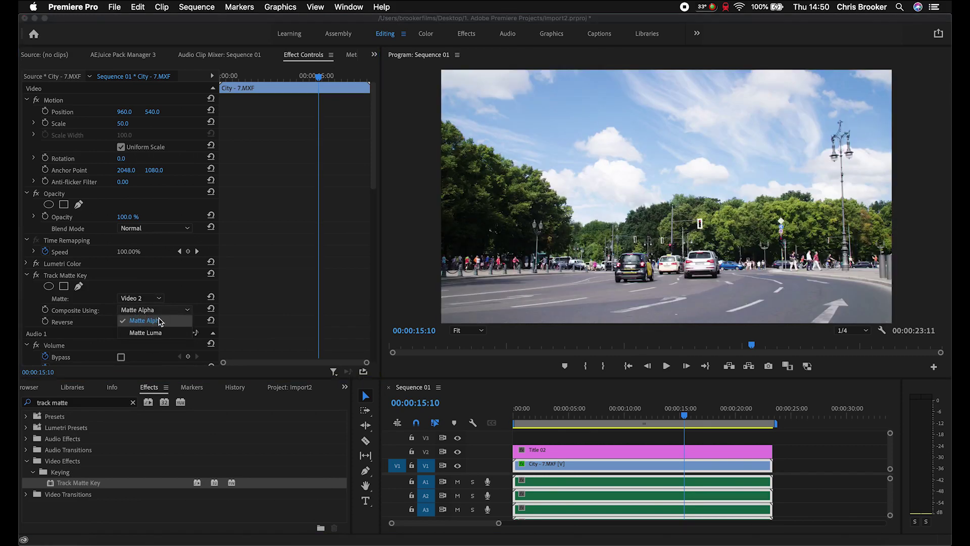
click(147, 332)
click(141, 310)
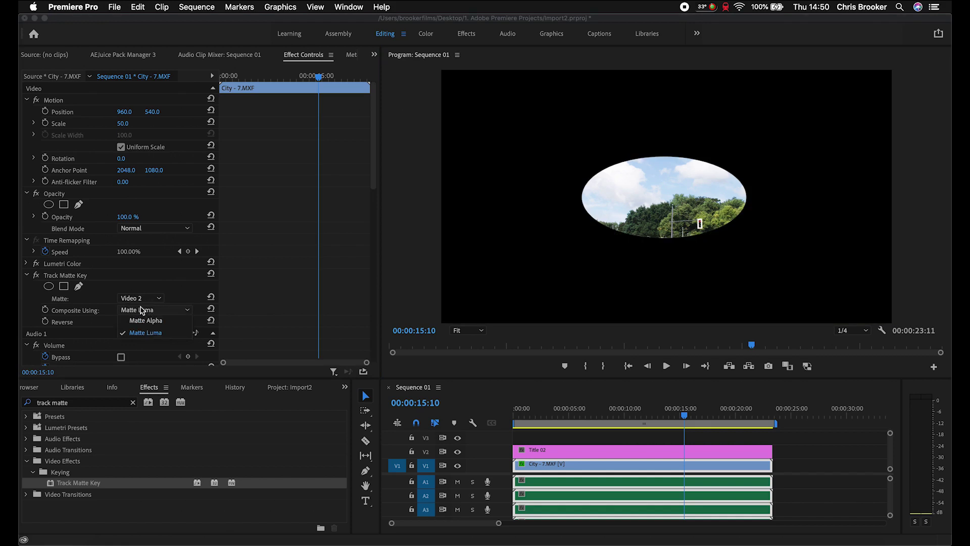
click(150, 333)
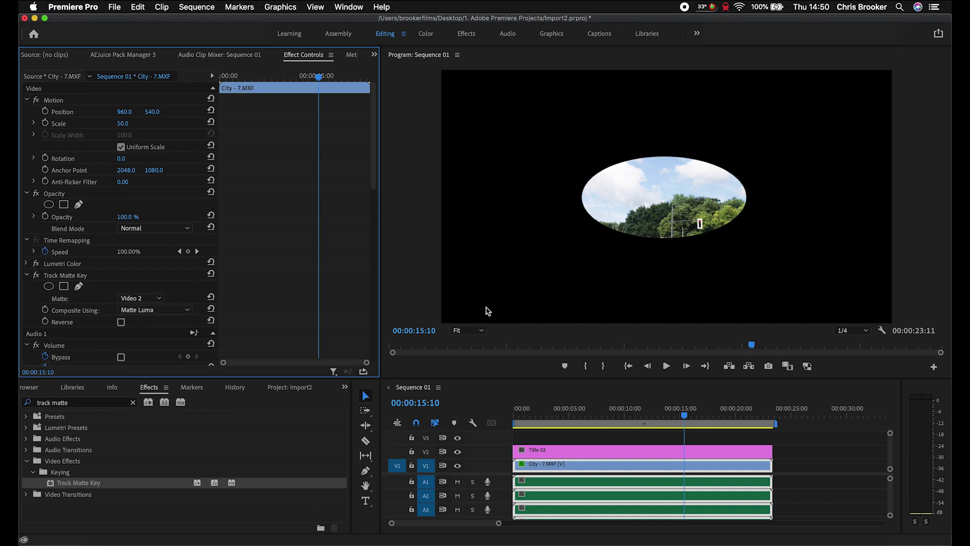
Review the Title 02 clip's settings and the Composite Using options of the Track Matte Key on City - 7.MXF.
click(575, 449)
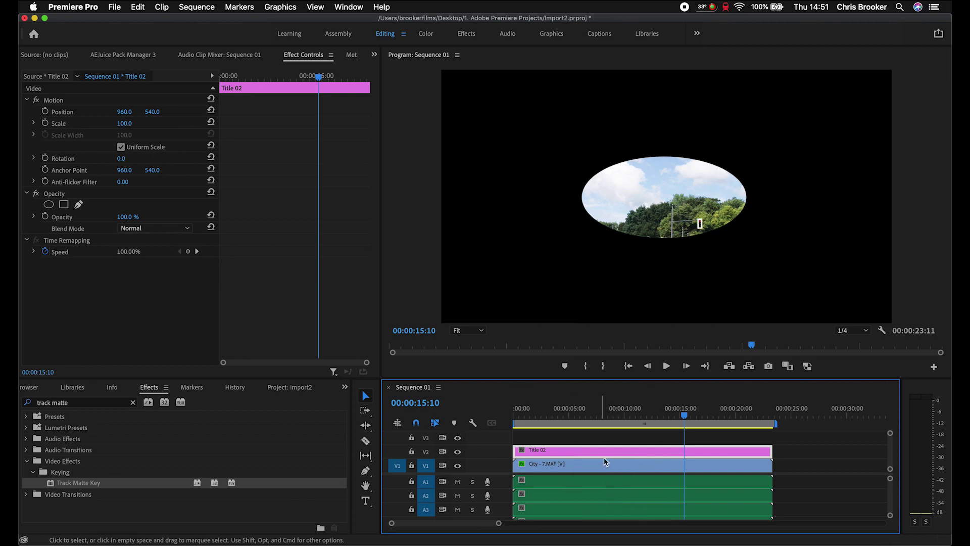
click(582, 464)
click(158, 318)
click(158, 314)
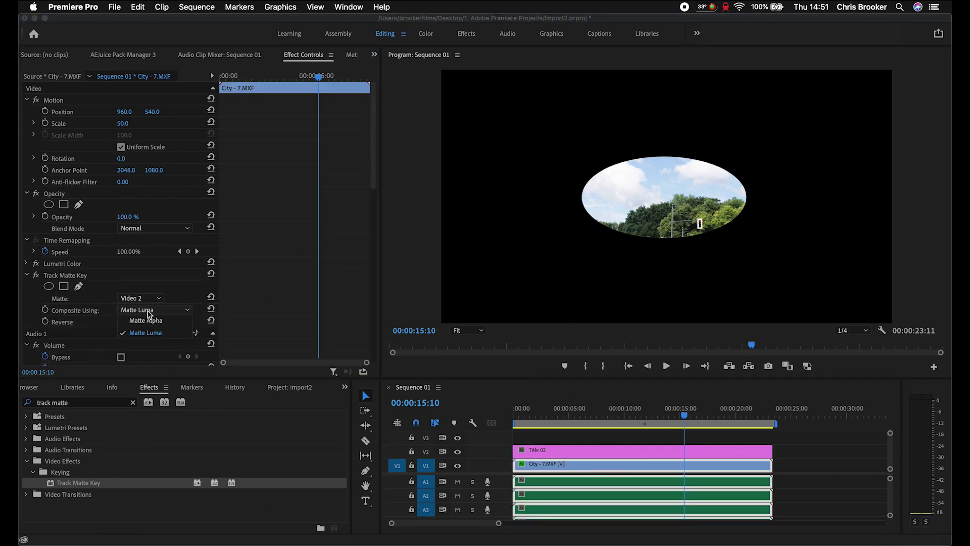
click(139, 333)
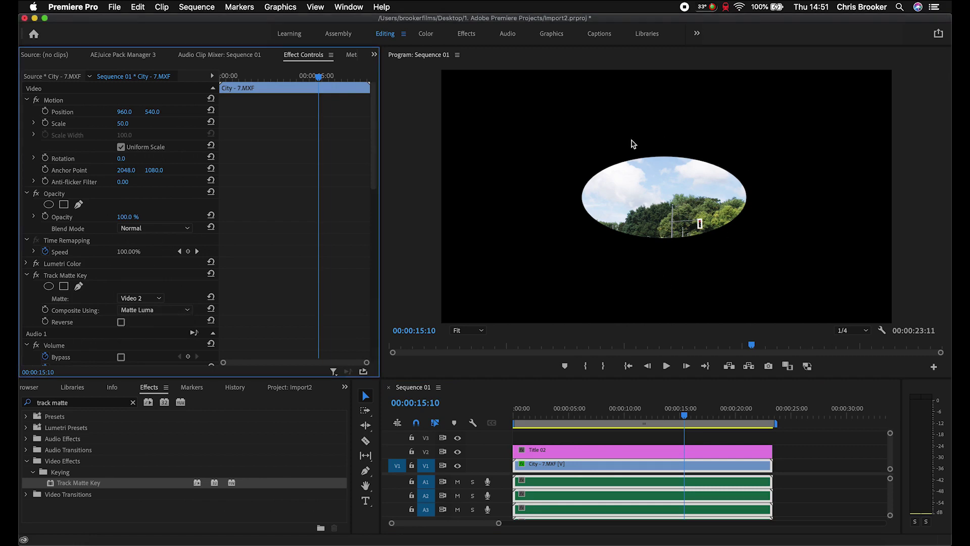